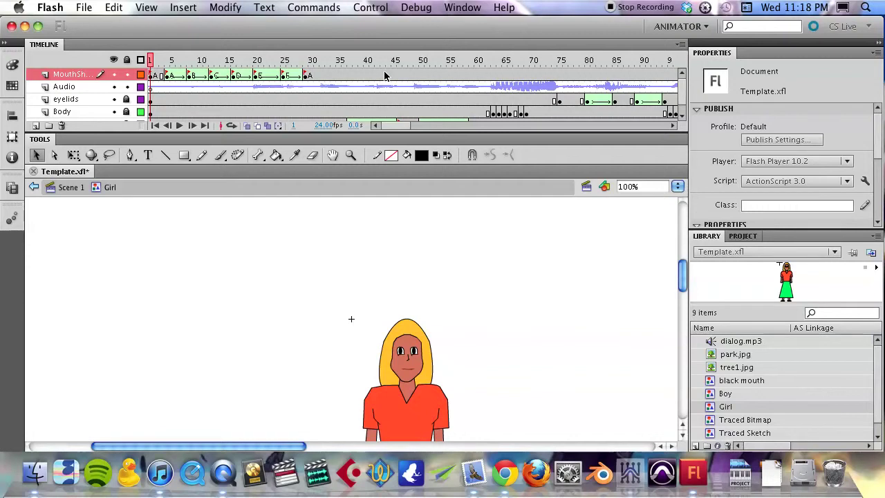
Zoom in on the girl's head and set the playhead to frame 62, just before her dialogue.
{"action": "left_click", "coordinate": [494, 60]}
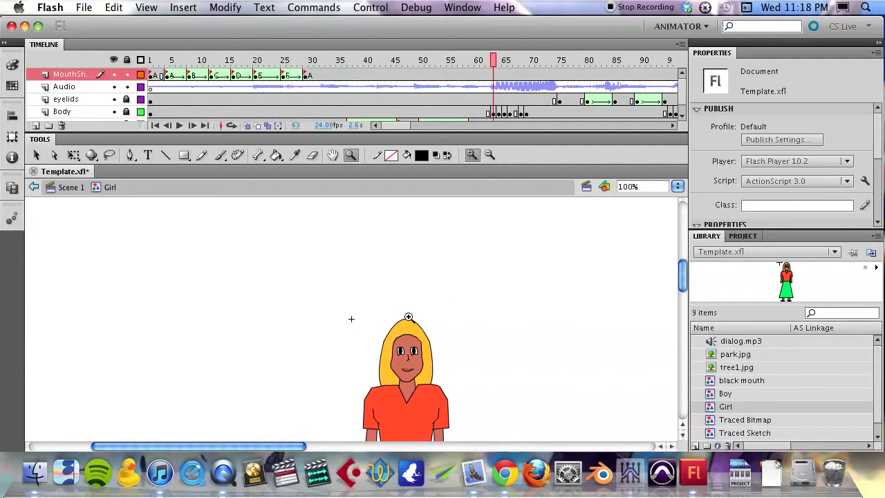
{"action": "key", "text": "z"}
{"action": "left_click_drag", "start_coordinate": [273, 304], "coordinate": [465, 386]}
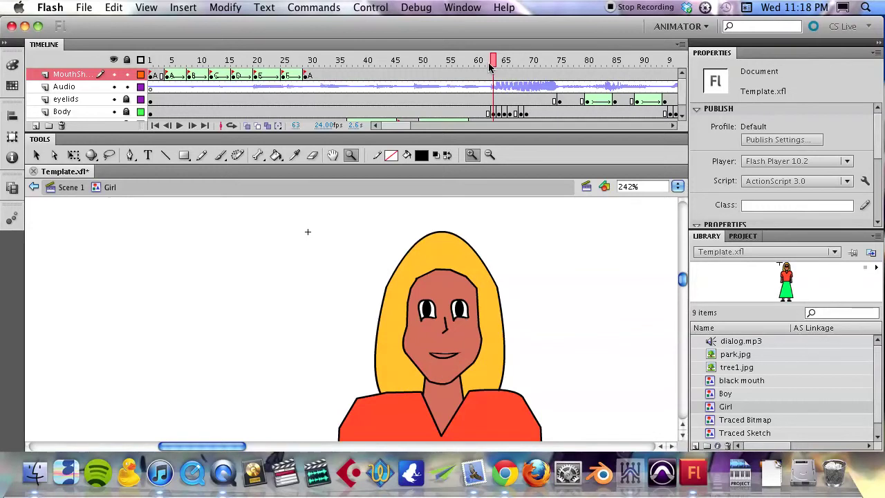
{"action": "left_click_drag", "start_coordinate": [494, 63], "coordinate": [493, 63]}
Lock the MouthShape layer and inspect the girl's mouth at Body frame 63.
{"action": "left_click", "coordinate": [494, 113]}
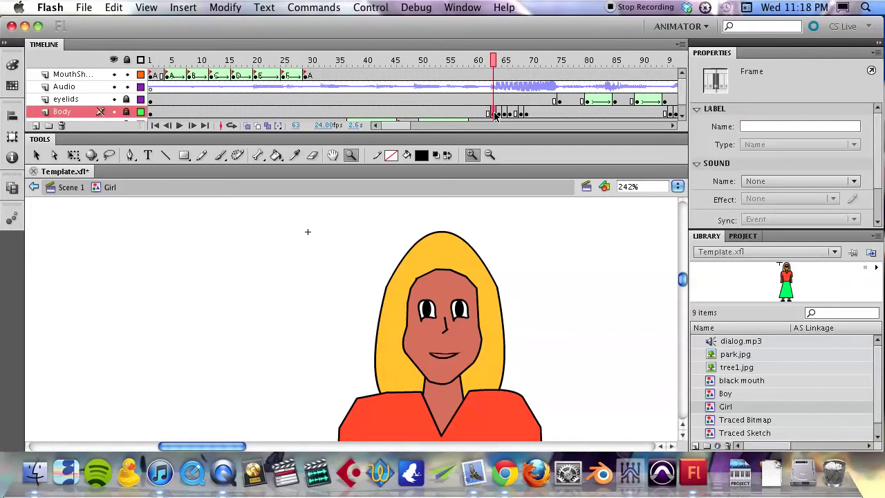
{"action": "key", "text": "v"}
{"action": "left_click", "coordinate": [446, 379]}
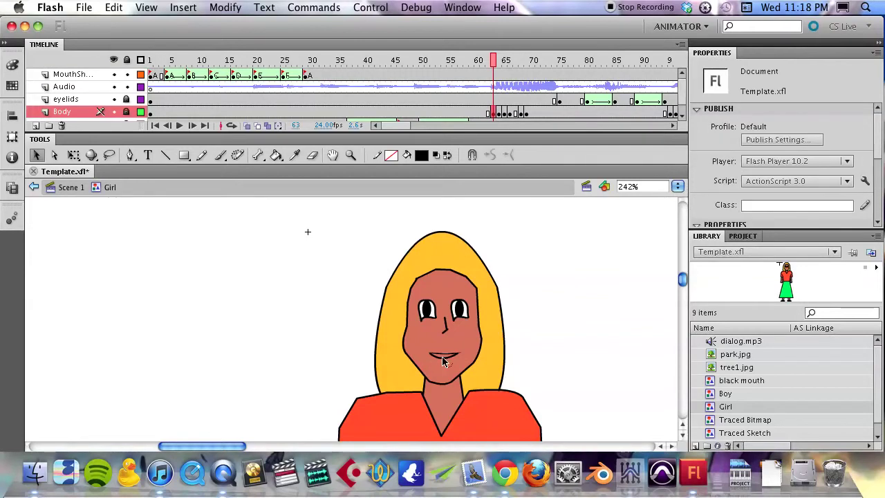
{"action": "left_click", "coordinate": [443, 360]}
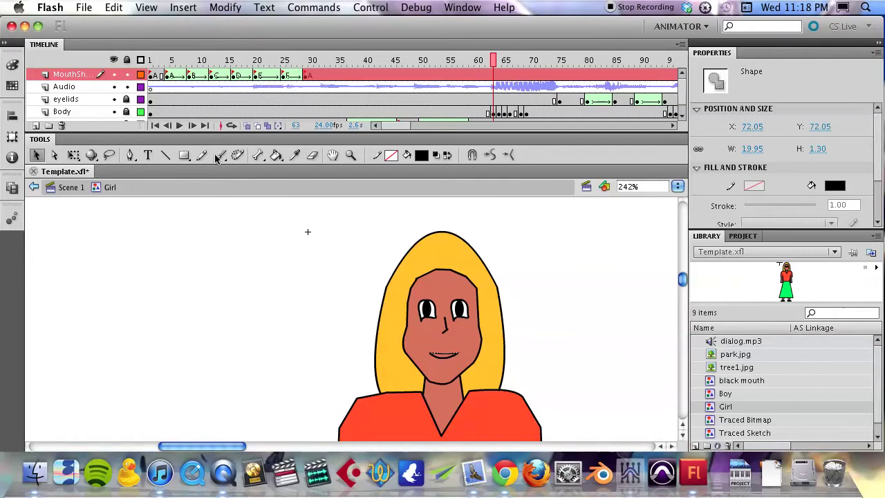
{"action": "left_click", "coordinate": [126, 74]}
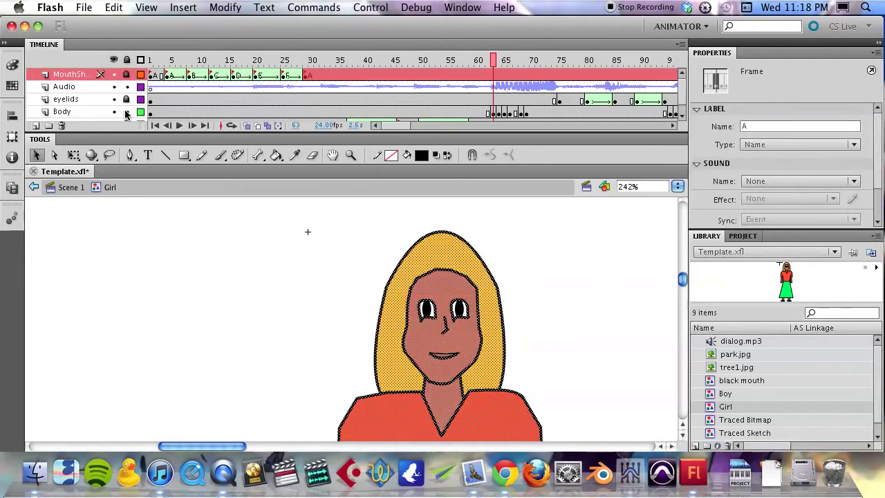
{"action": "key", "text": "super+a"}
{"action": "left_click", "coordinate": [594, 341]}
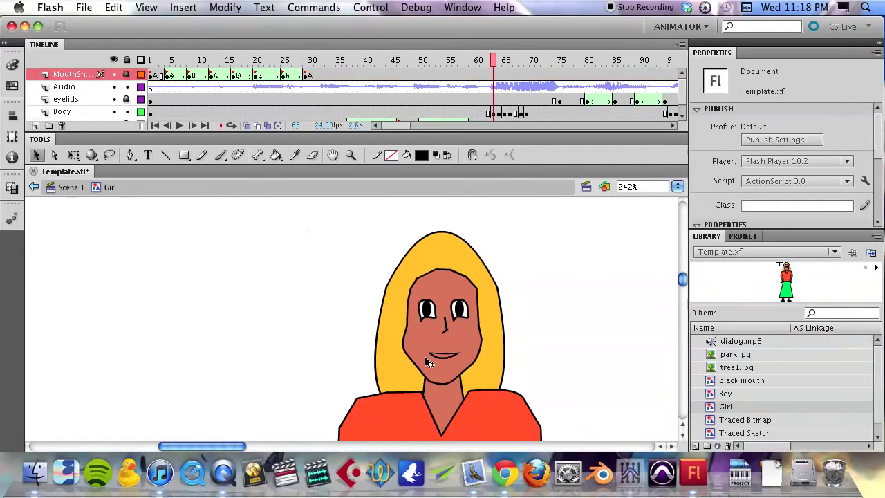
{"action": "left_click", "coordinate": [449, 363]}
{"action": "left_click", "coordinate": [497, 224]}
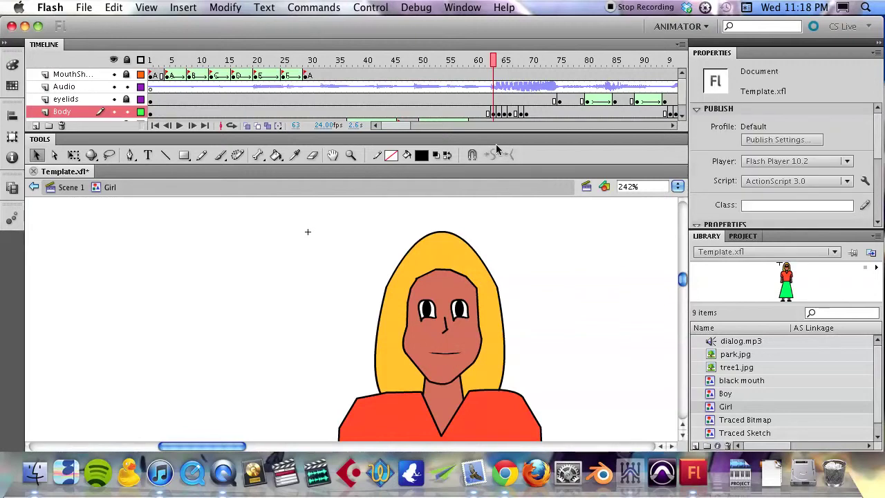
Step through Body frames 64–66, checking the mouth stroke on each frame.
{"action": "key", "text": "period"}
{"action": "key", "text": "super+a"}
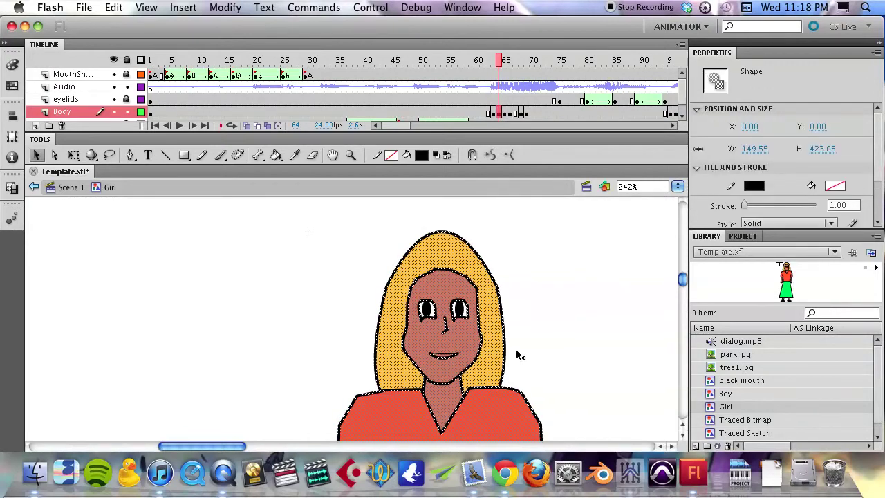
{"action": "left_click", "coordinate": [603, 324]}
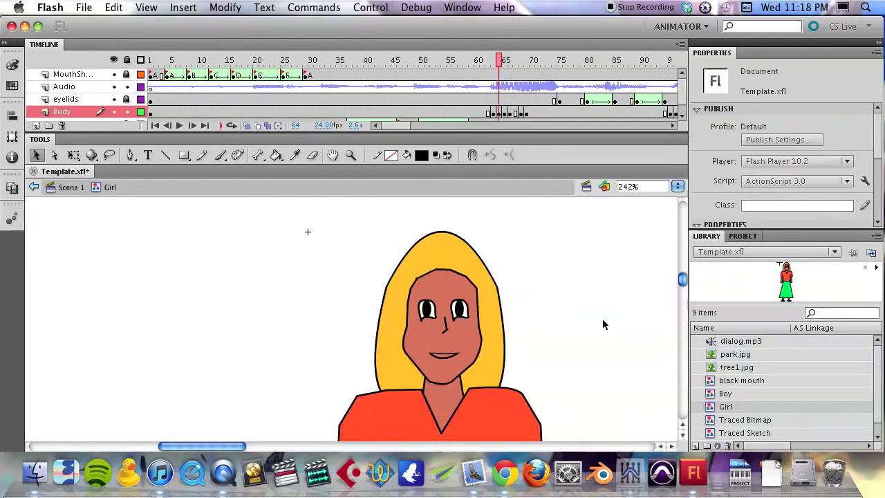
{"action": "left_click", "coordinate": [450, 358]}
{"action": "left_click", "coordinate": [500, 118]}
{"action": "left_click", "coordinate": [506, 115]}
{"action": "left_click", "coordinate": [543, 291]}
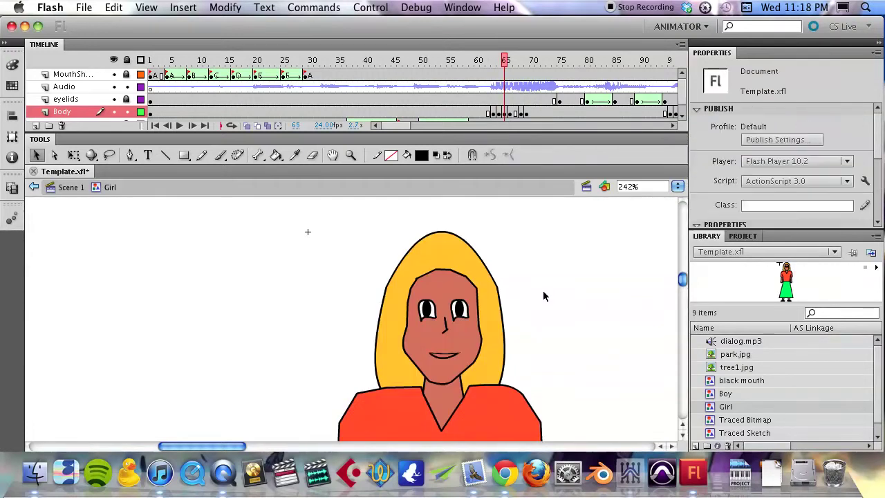
{"action": "left_click", "coordinate": [451, 357]}
{"action": "left_click", "coordinate": [515, 207]}
{"action": "left_click", "coordinate": [510, 114]}
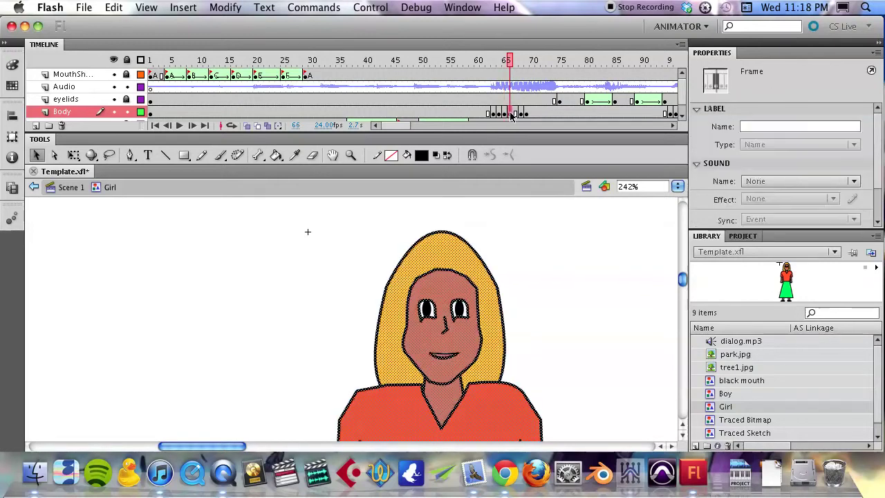
{"action": "left_click", "coordinate": [535, 244]}
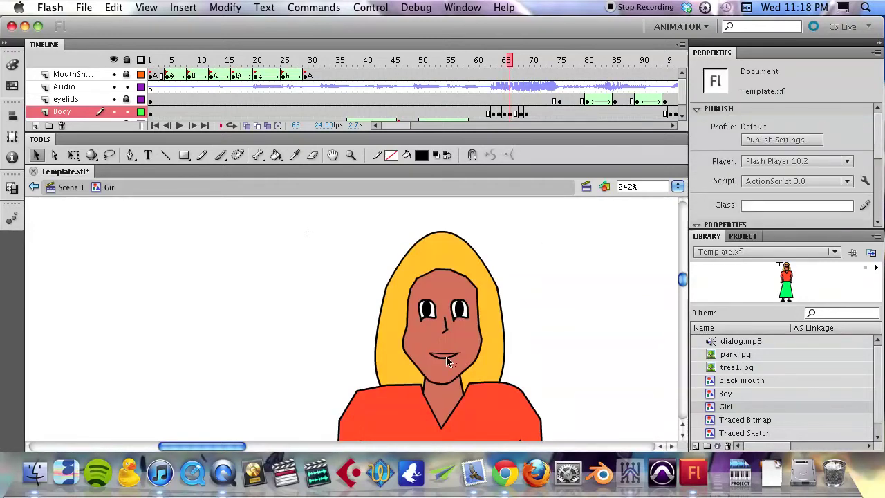
{"action": "left_click", "coordinate": [451, 357]}
{"action": "left_click", "coordinate": [529, 207]}
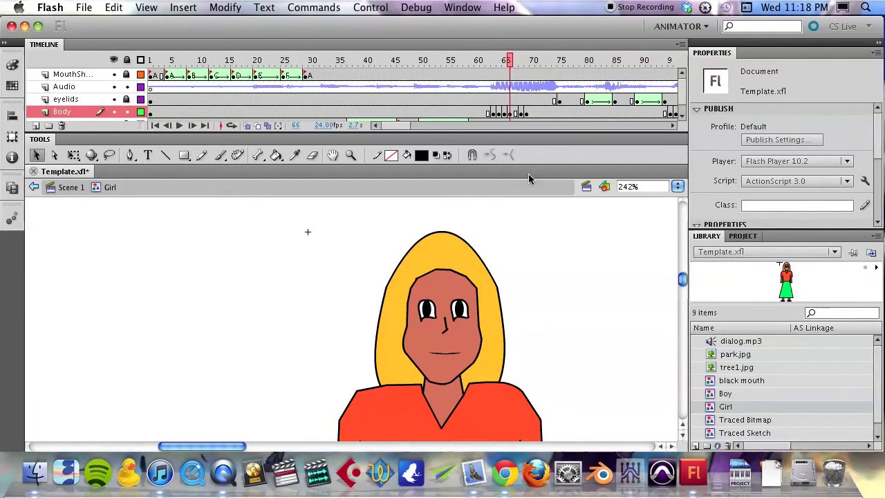
Delete the mouth shape at frame 68, then move on to frame 69.
{"action": "left_click", "coordinate": [522, 113]}
{"action": "left_click", "coordinate": [523, 253]}
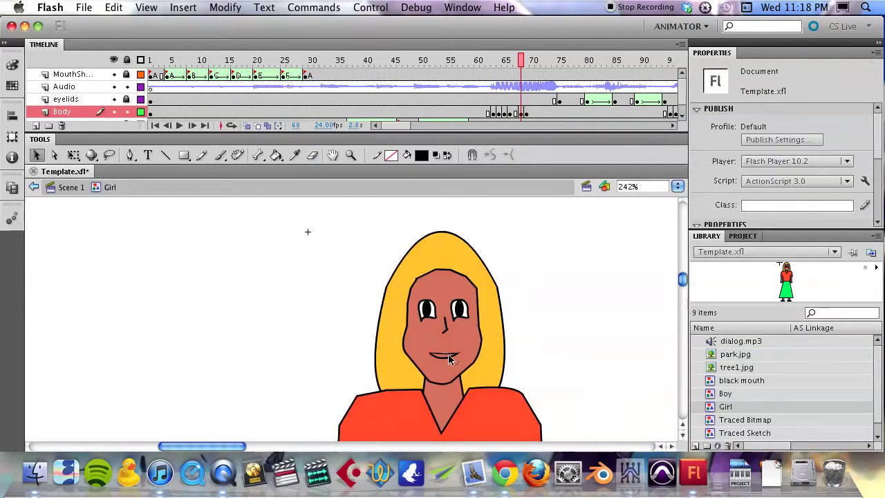
{"action": "left_click", "coordinate": [448, 355]}
{"action": "key", "text": "Delete"}
{"action": "left_click", "coordinate": [527, 113]}
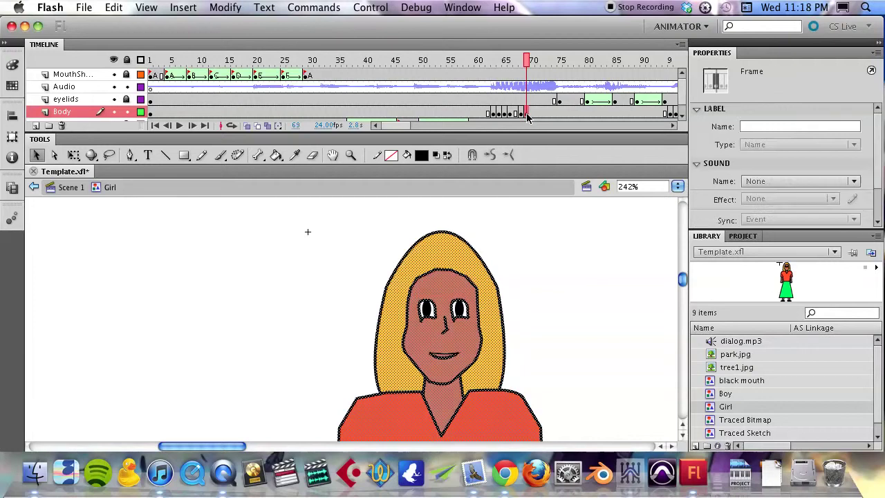
{"action": "left_click", "coordinate": [533, 341]}
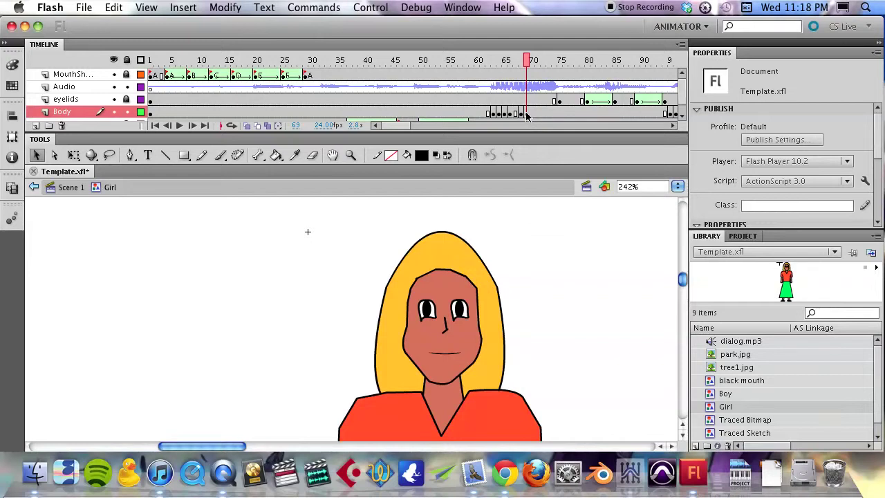
Duplicate Body frames 63–69 so a second run starts at frame 95.
{"action": "left_click_drag", "start_coordinate": [525, 115], "coordinate": [505, 115]}
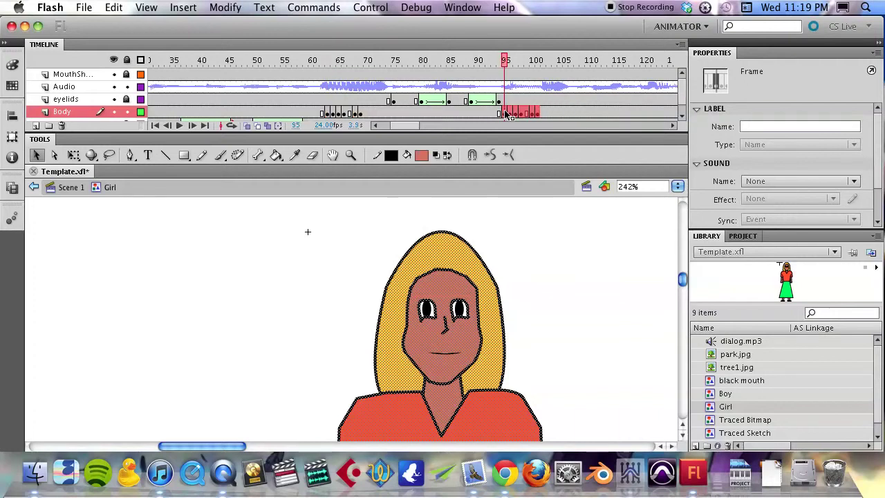
{"action": "left_click", "coordinate": [556, 63]}
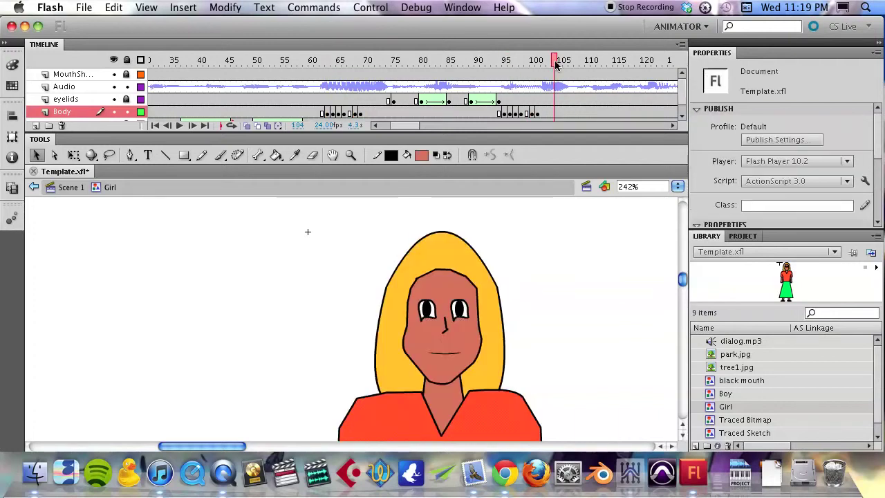
{"action": "left_click", "coordinate": [360, 62]}
Move MouthShape frames 4–29 so the A keyframe starts at frame 120.
{"action": "scroll", "coordinate": [407, 129], "scroll_direction": "left", "scroll_amount": 5}
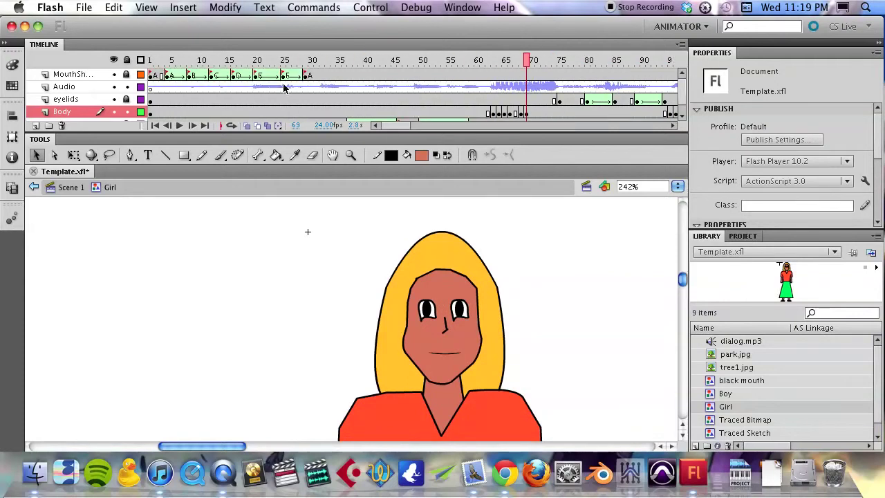
{"action": "left_click", "coordinate": [305, 76]}
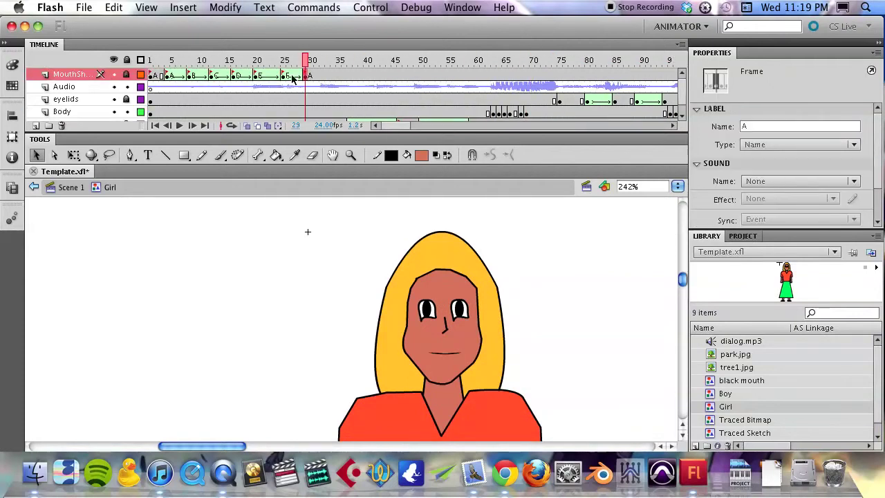
{"action": "left_click", "coordinate": [166, 76], "text": "shift"}
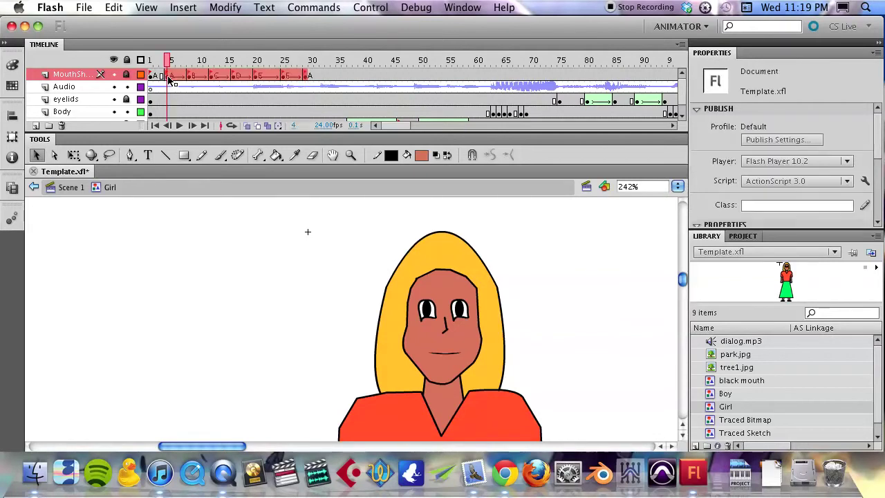
{"action": "left_click_drag", "start_coordinate": [168, 78], "coordinate": [453, 78]}
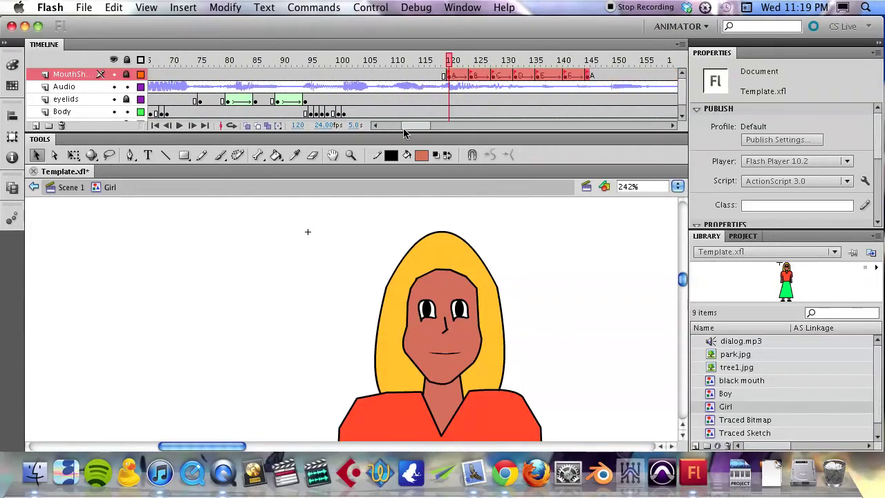
{"action": "left_click_drag", "start_coordinate": [404, 129], "coordinate": [391, 129]}
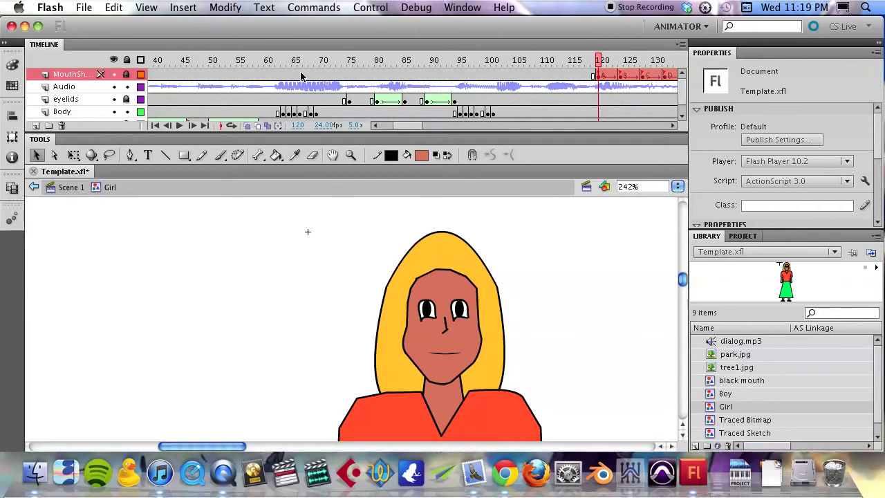
Play the lip sync from frame 60, then stop playback.
{"action": "left_click", "coordinate": [267, 61]}
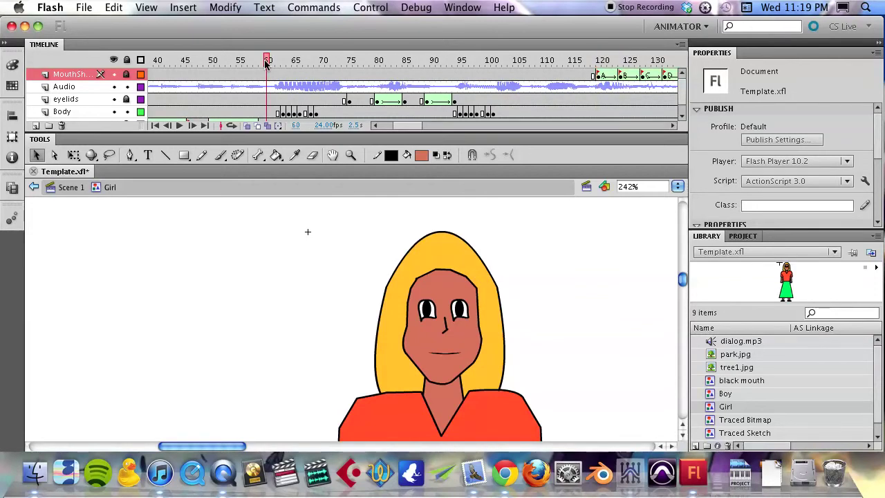
{"action": "key", "text": "Return"}
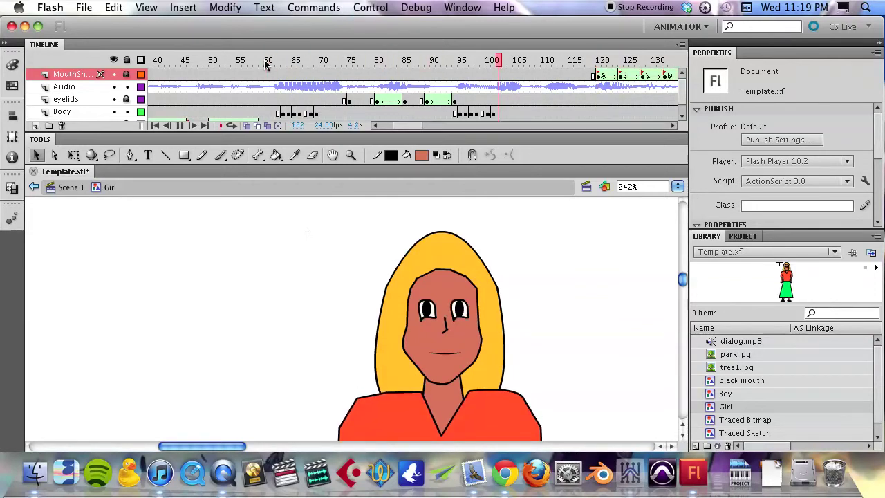
{"action": "key", "text": "Return"}
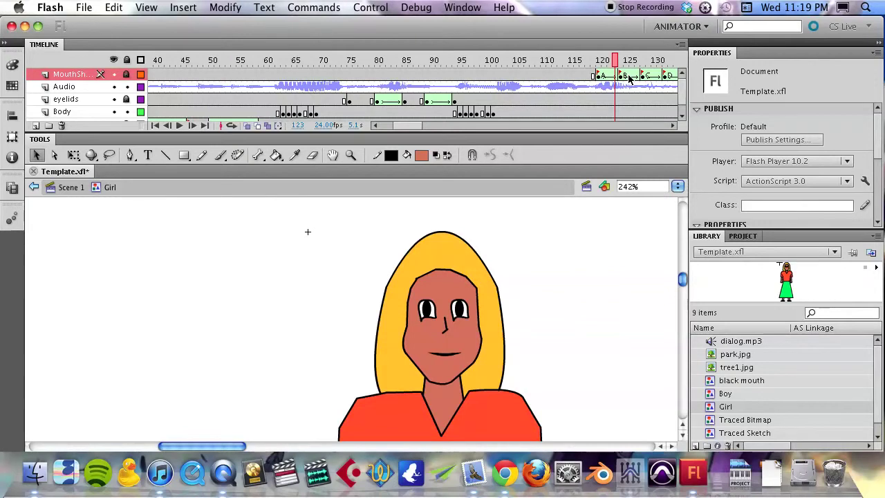
{"action": "left_click", "coordinate": [671, 126]}
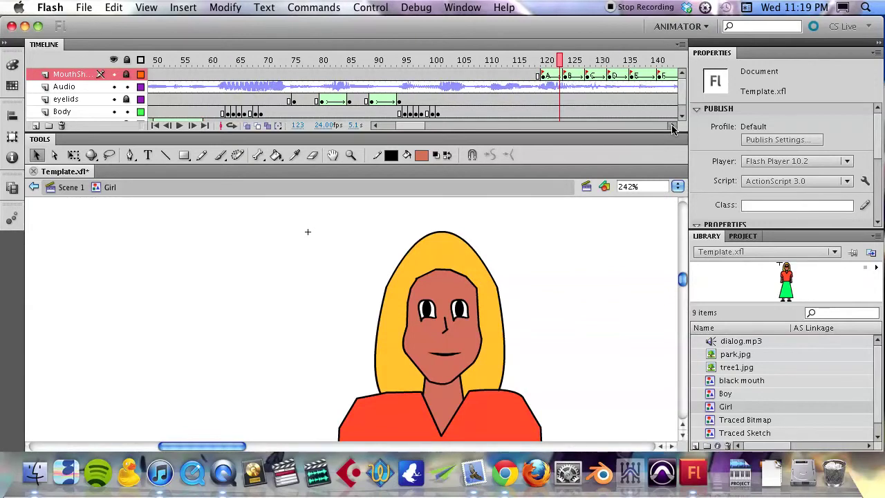
Move the A keyframe to frame 60, copy C to frame 63 and another keyframe to frame 66.
{"action": "left_click", "coordinate": [542, 79]}
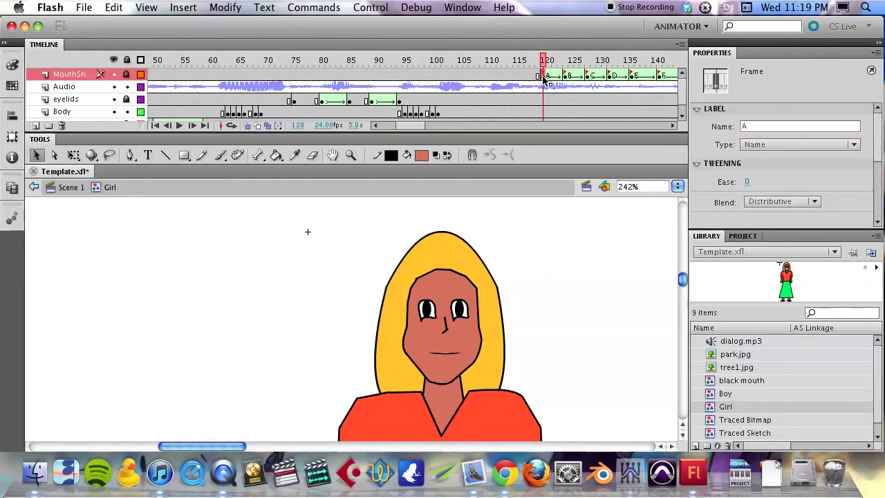
{"action": "left_click_drag", "start_coordinate": [542, 78], "coordinate": [211, 76]}
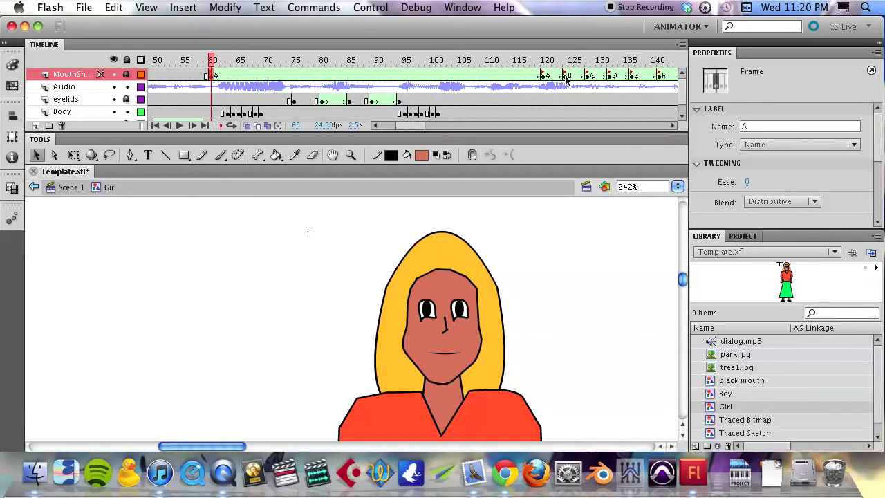
{"action": "left_click", "coordinate": [586, 76]}
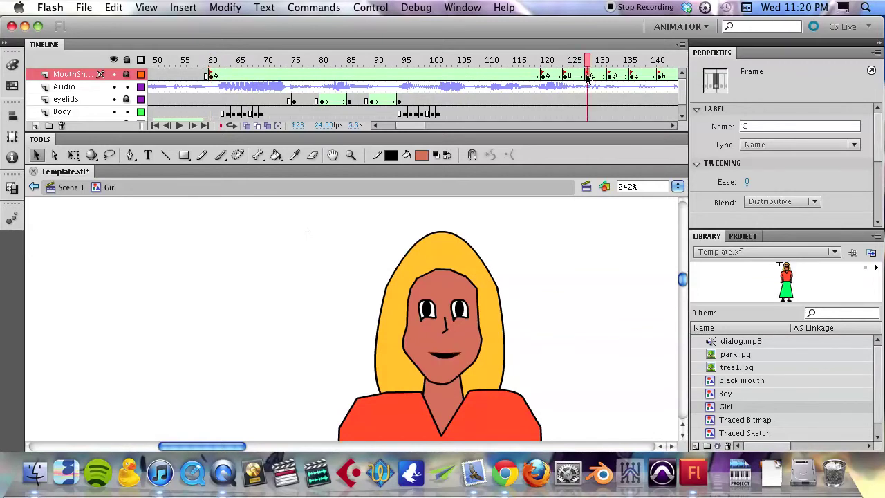
{"action": "left_click_drag", "start_coordinate": [587, 81], "coordinate": [228, 82]}
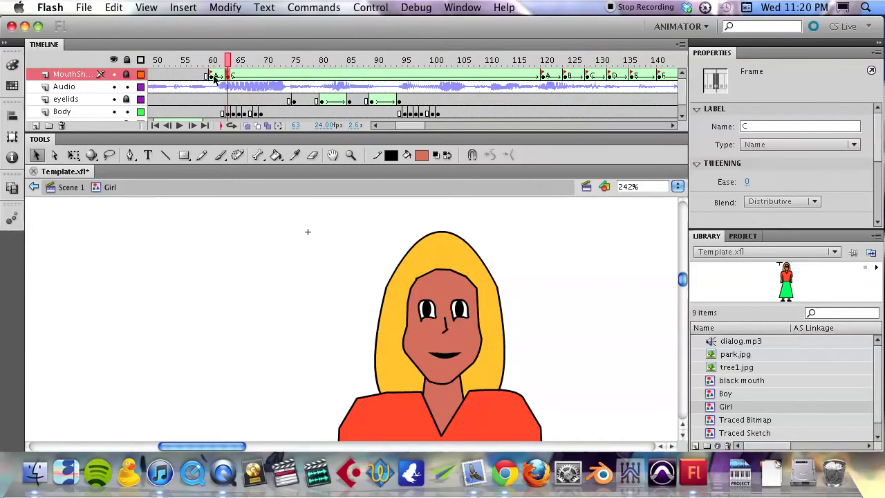
{"action": "left_click", "coordinate": [212, 78]}
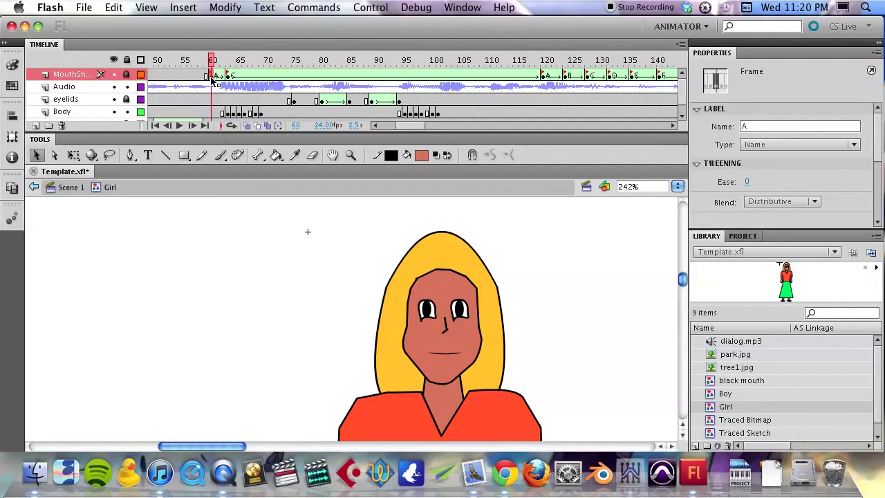
{"action": "mouse_move", "coordinate": [229, 78]}
{"action": "left_mouse_down"}
{"action": "mouse_move", "coordinate": [251, 82]}
{"action": "mouse_move", "coordinate": [218, 63]}
{"action": "mouse_move", "coordinate": [262, 63]}
{"action": "left_mouse_up"}
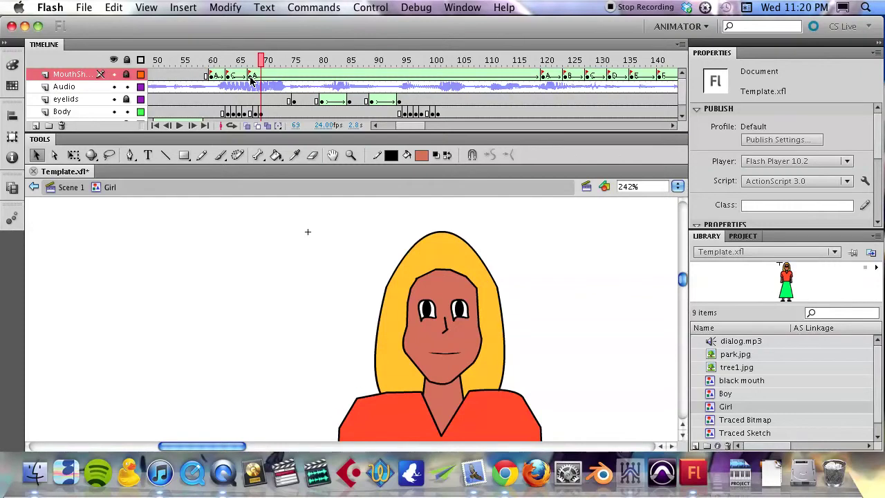
Copy the C mouth keyframe to frame 71 and the B keyframe to around frame 75.
{"action": "key", "text": "comma"}
{"action": "key", "text": "comma"}
{"action": "left_click_drag", "start_coordinate": [253, 80], "coordinate": [263, 82]}
{"action": "left_click", "coordinate": [263, 79]}
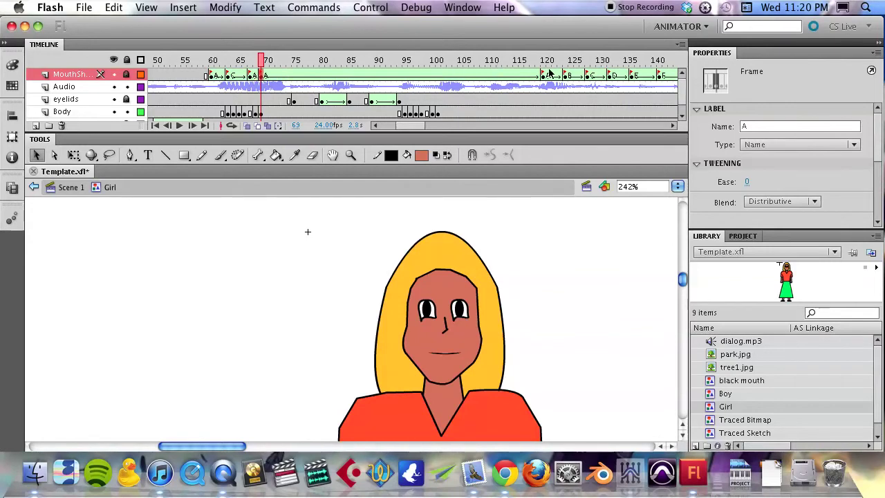
{"action": "left_click", "coordinate": [585, 79]}
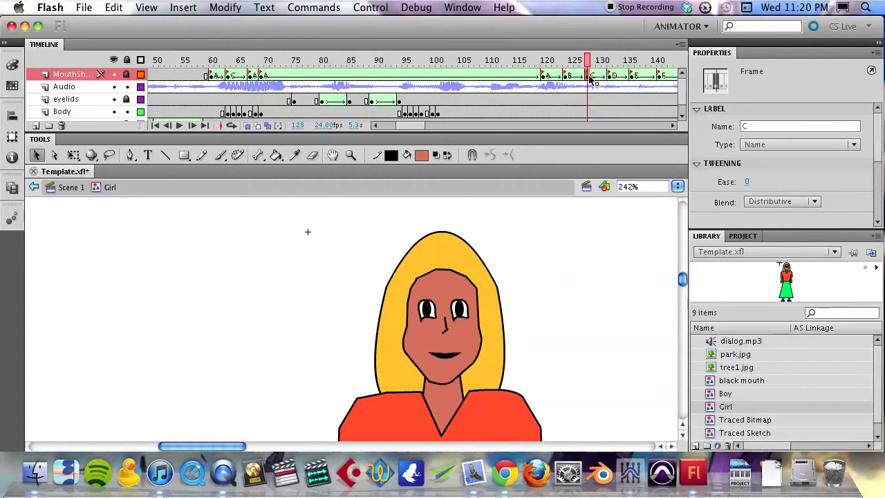
{"action": "left_click_drag", "start_coordinate": [588, 79], "coordinate": [272, 74]}
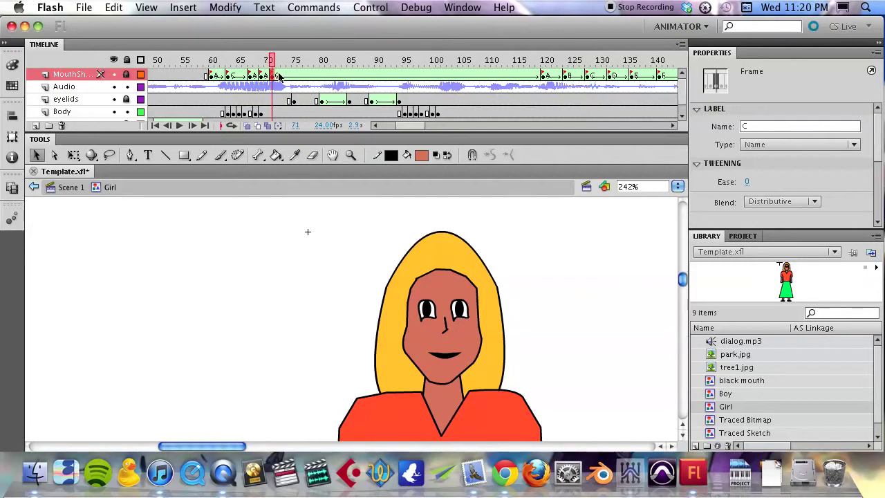
{"action": "left_click", "coordinate": [564, 79]}
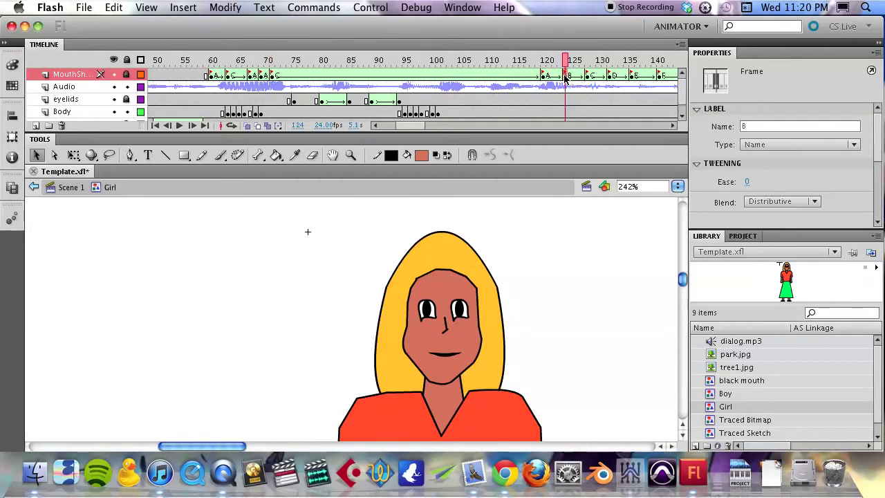
{"action": "left_click_drag", "start_coordinate": [564, 79], "coordinate": [295, 79]}
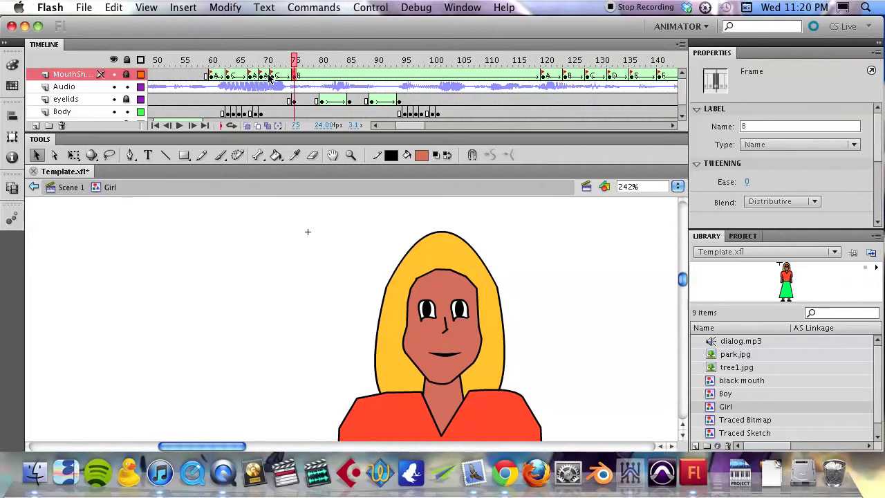
{"action": "left_click", "coordinate": [273, 78]}
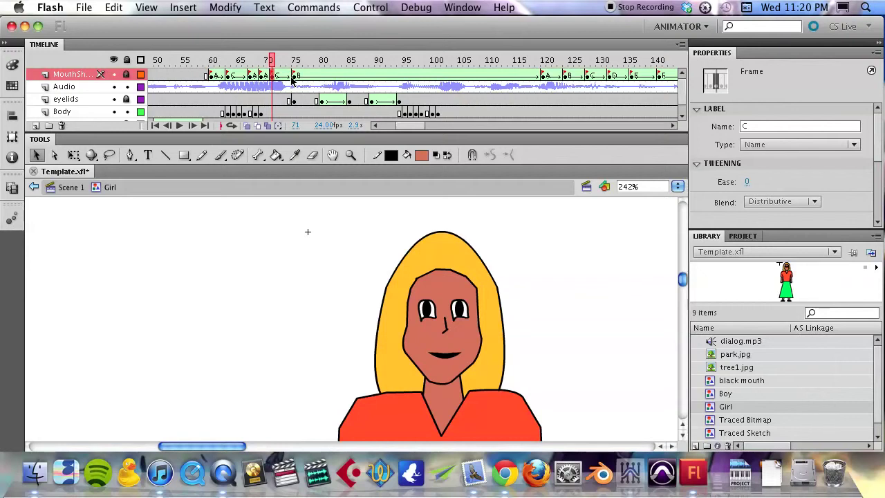
{"action": "left_click_drag", "start_coordinate": [295, 79], "coordinate": [333, 77]}
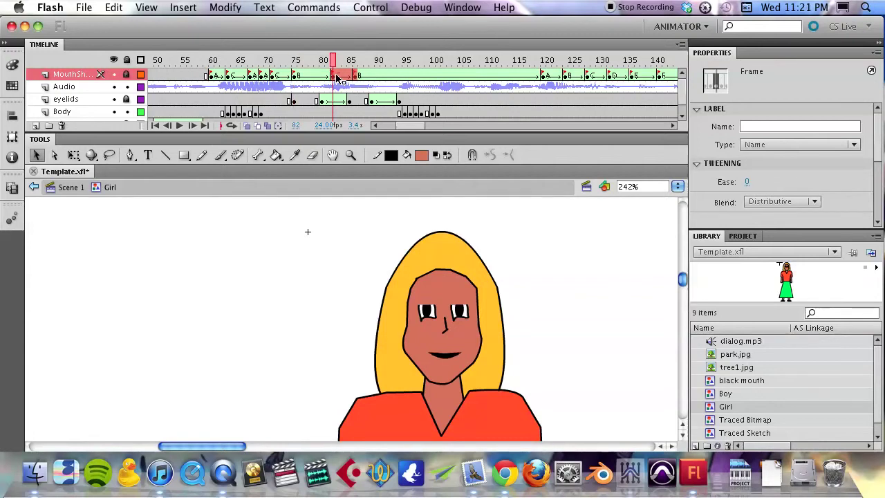
Scrub the dialogue from frame 69 to 89 and play the lip-sync preview.
{"action": "left_click", "coordinate": [262, 77]}
{"action": "left_click_drag", "start_coordinate": [261, 79], "coordinate": [396, 81]}
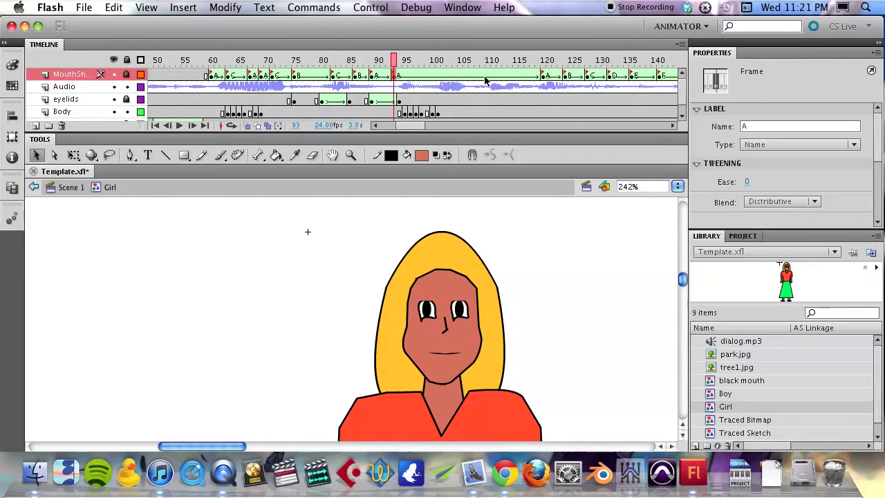
{"action": "key", "text": "Return"}
{"action": "key", "text": "Return"}
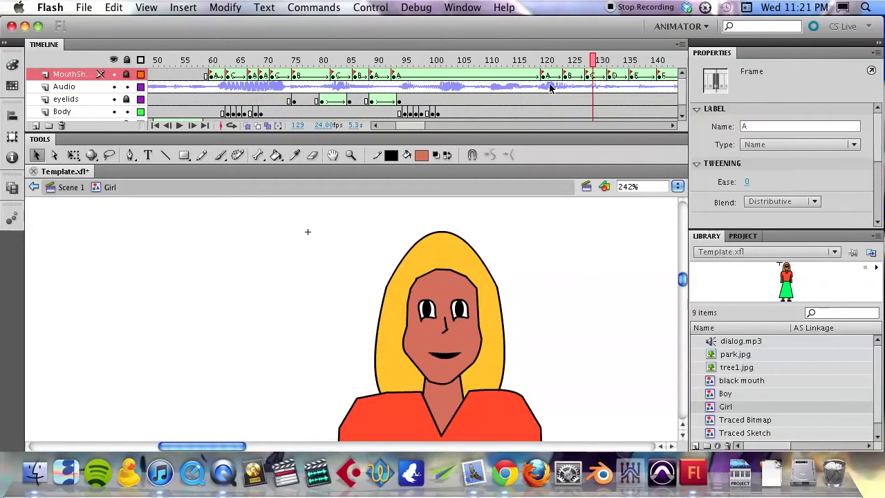
{"action": "left_click", "coordinate": [672, 125]}
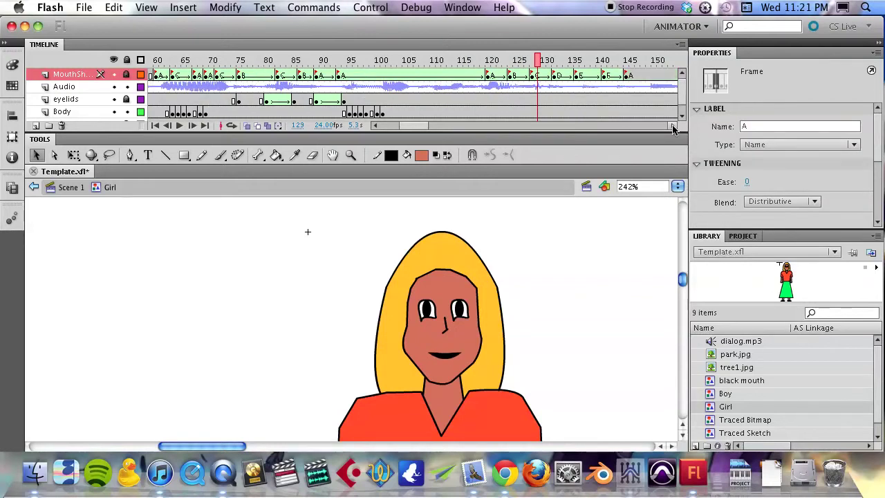
{"action": "left_click", "coordinate": [672, 125]}
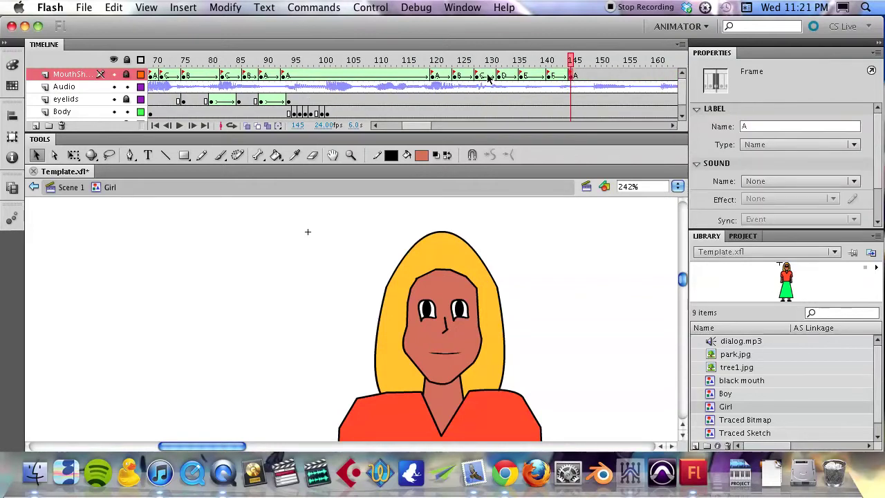
Shift the mouth keyframes from frame 139 onward four frames earlier and check them.
{"action": "left_click", "coordinate": [433, 76], "text": "shift"}
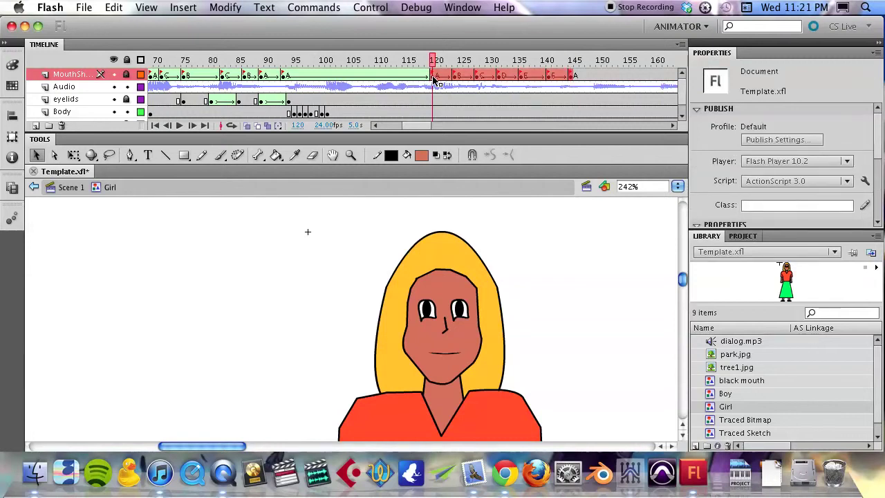
{"action": "left_click", "coordinate": [541, 76]}
{"action": "left_click_drag", "start_coordinate": [542, 81], "coordinate": [568, 78]}
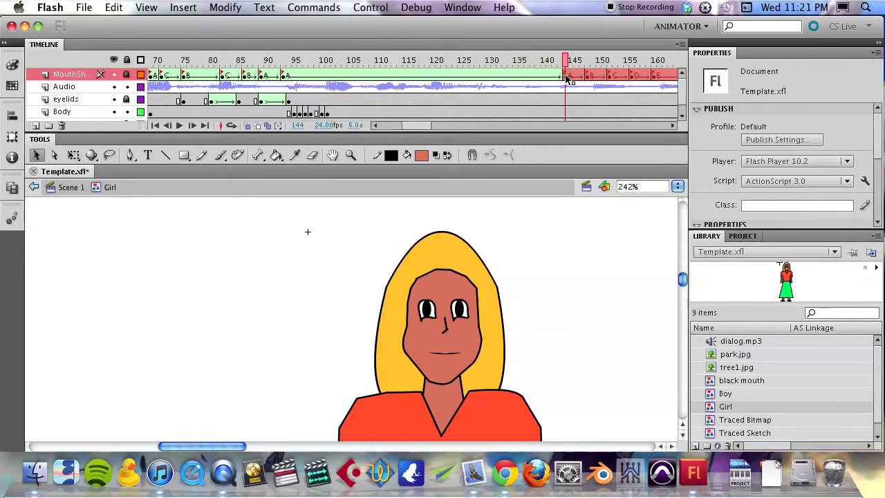
{"action": "left_click", "coordinate": [586, 79]}
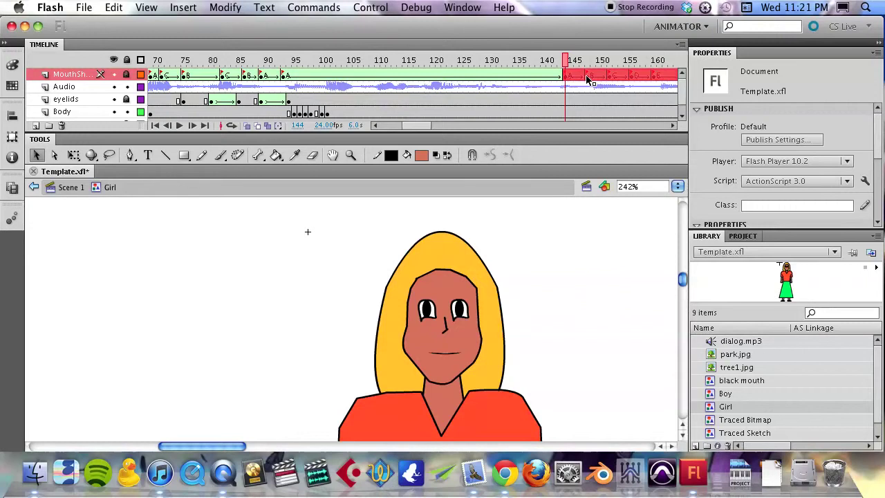
{"action": "left_click", "coordinate": [565, 78]}
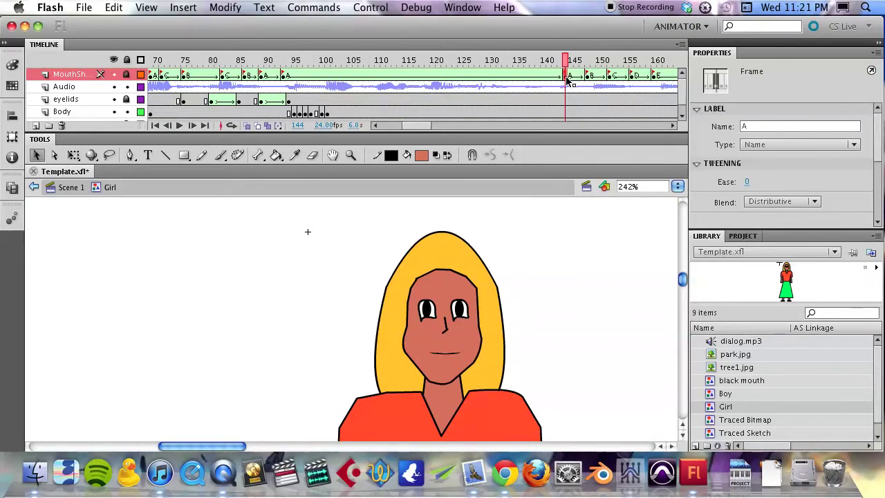
{"action": "left_click", "coordinate": [537, 78]}
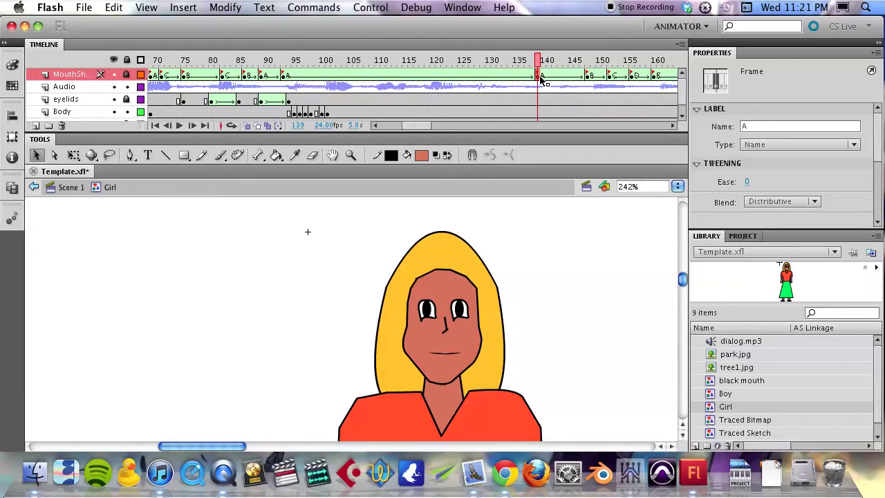
{"action": "left_click", "coordinate": [567, 77]}
{"action": "left_click", "coordinate": [609, 78]}
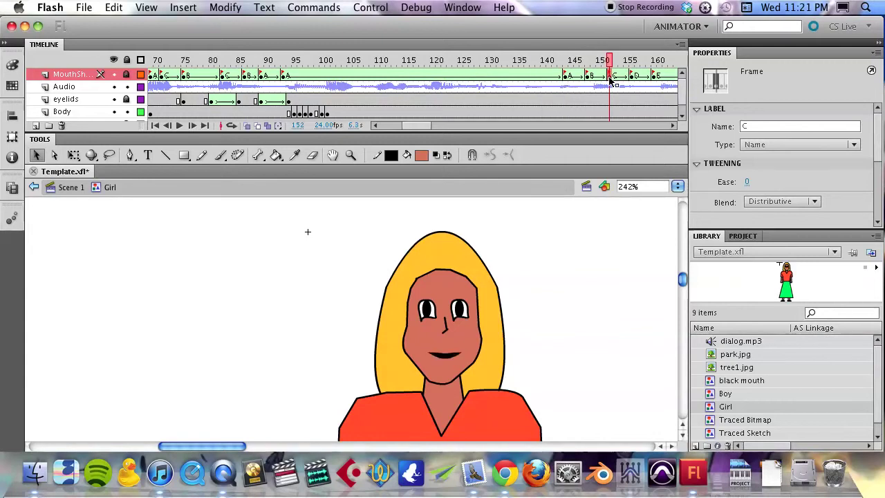
Copy the C and B mouth keyframes from around frame 96 to frame 110.
{"action": "left_click", "coordinate": [300, 76]}
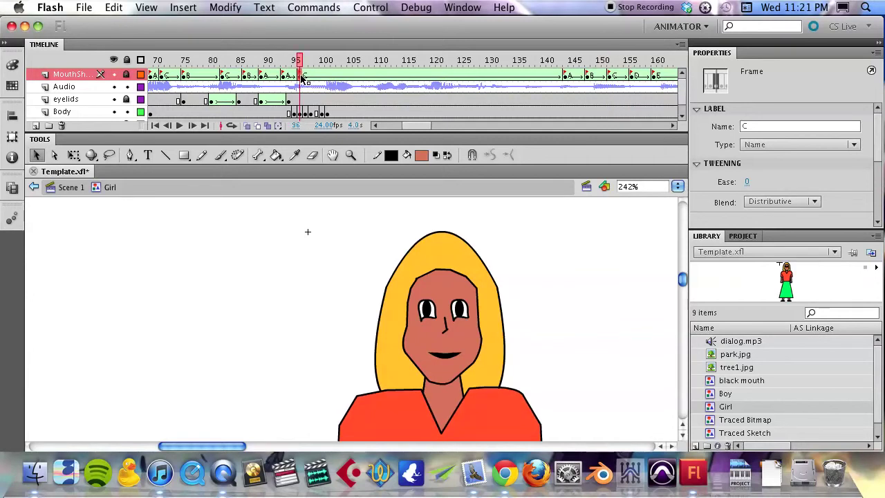
{"action": "left_click", "coordinate": [589, 77]}
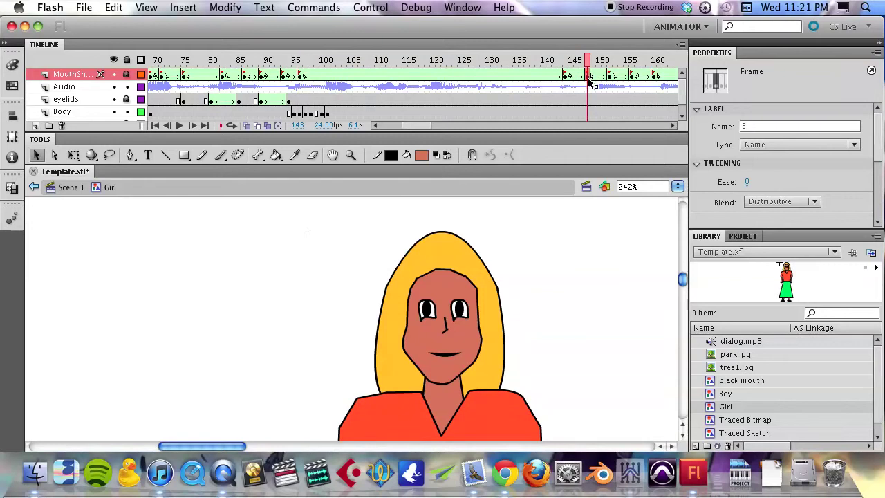
{"action": "left_click", "coordinate": [322, 76]}
{"action": "left_click_drag", "start_coordinate": [287, 61], "coordinate": [434, 80]}
{"action": "key", "text": "super+a"}
{"action": "left_click", "coordinate": [299, 75]}
{"action": "left_click", "coordinate": [414, 80]}
{"action": "left_click", "coordinate": [565, 79]}
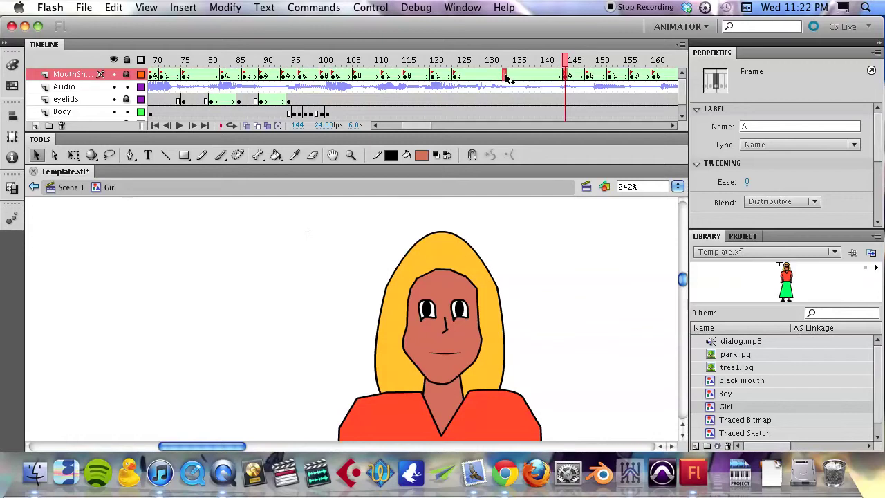
Preview the lip sync playing from frame 80 and again from frame 92.
{"action": "left_click", "coordinate": [507, 78]}
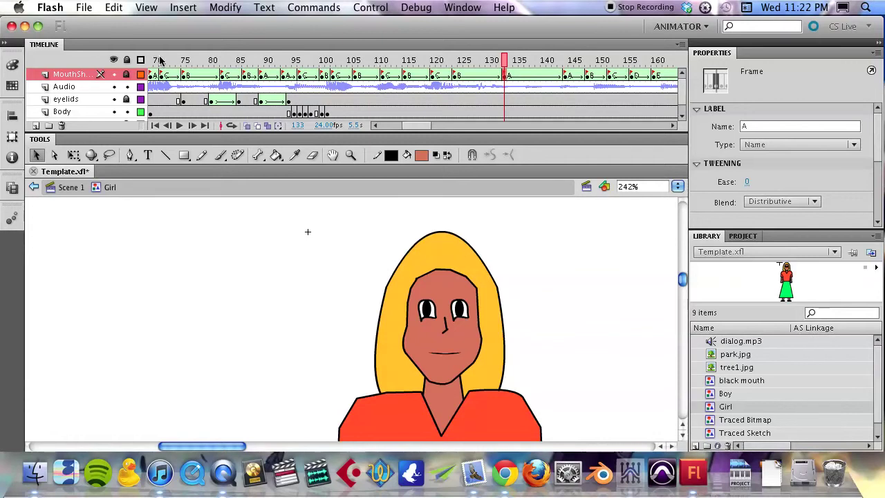
{"action": "left_click", "coordinate": [211, 62]}
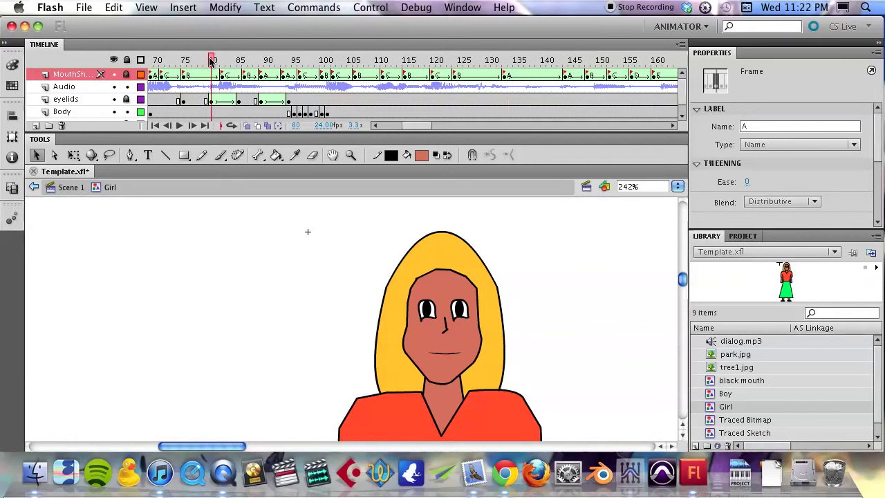
{"action": "key", "text": "Return"}
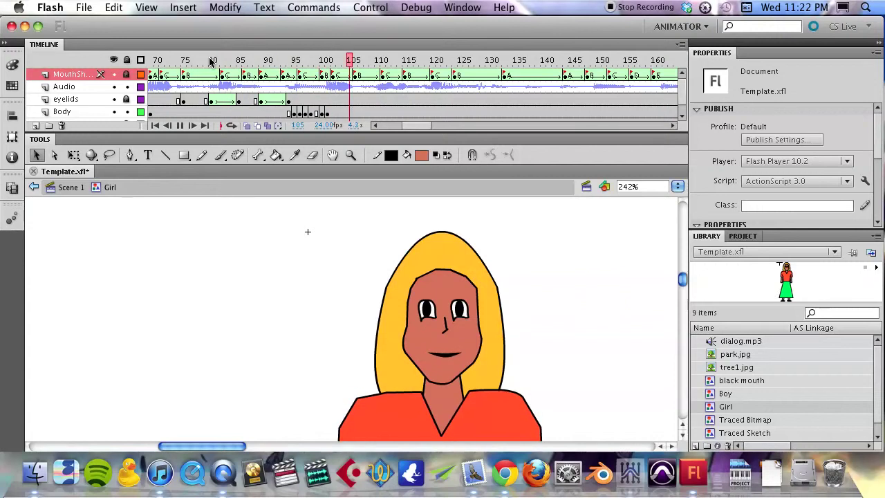
{"action": "key", "text": "Return"}
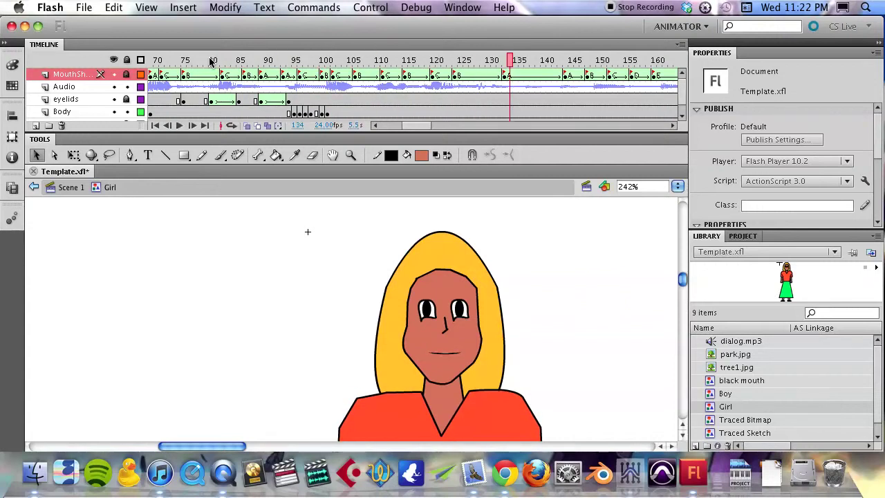
{"action": "left_click", "coordinate": [271, 60]}
{"action": "key", "text": "Return"}
{"action": "left_click", "coordinate": [672, 125]}
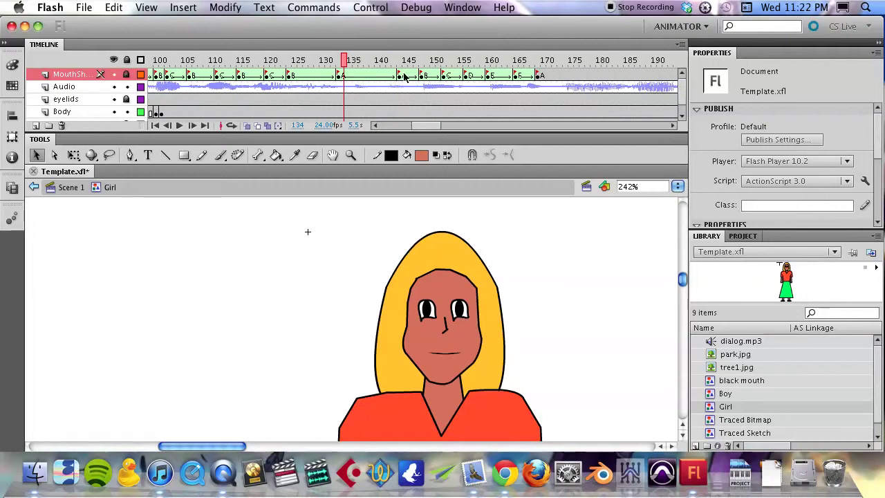
Move the leftover mouth frames after frame 144 out to start around frame 300.
{"action": "left_click", "coordinate": [400, 76]}
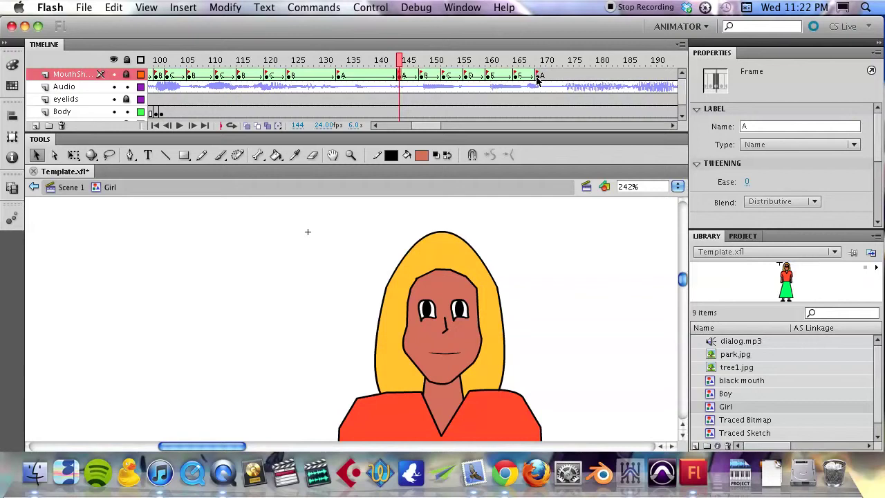
{"action": "left_click", "coordinate": [538, 76], "text": "shift"}
{"action": "left_click_drag", "start_coordinate": [399, 80], "coordinate": [496, 71]}
{"action": "left_click", "coordinate": [496, 73]}
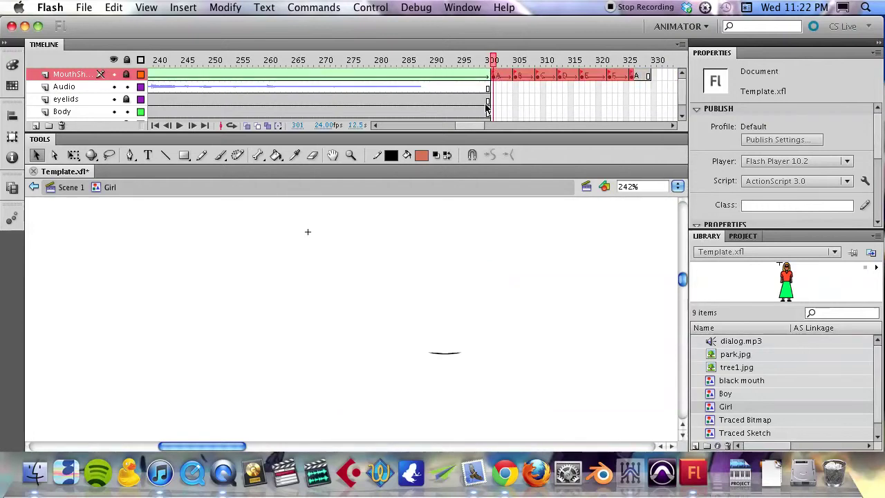
{"action": "left_click_drag", "start_coordinate": [484, 124], "coordinate": [134, 124]}
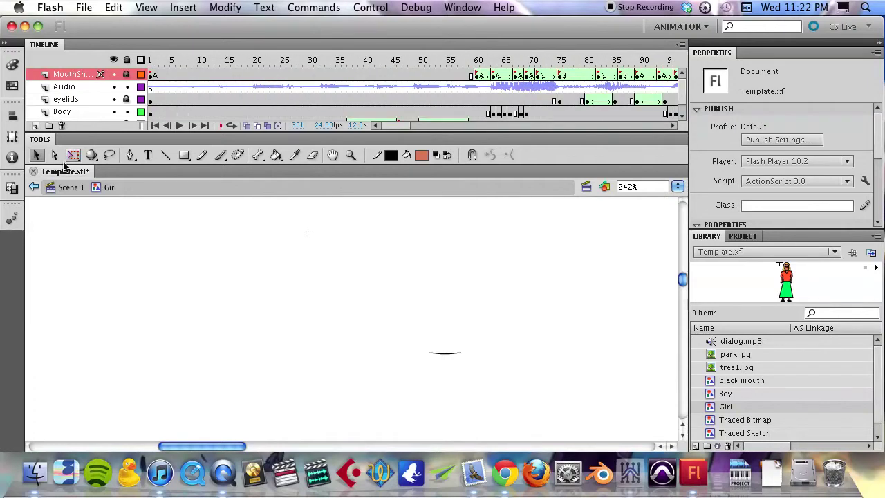
Test Scene 1 as a movie, close the preview, and open the Boy symbol from the Library.
{"action": "left_click", "coordinate": [58, 191]}
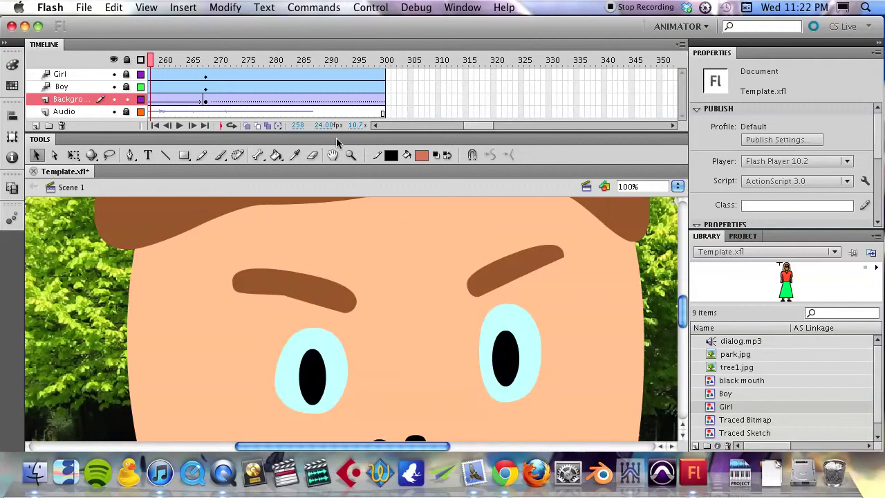
{"action": "key", "text": "super+Return"}
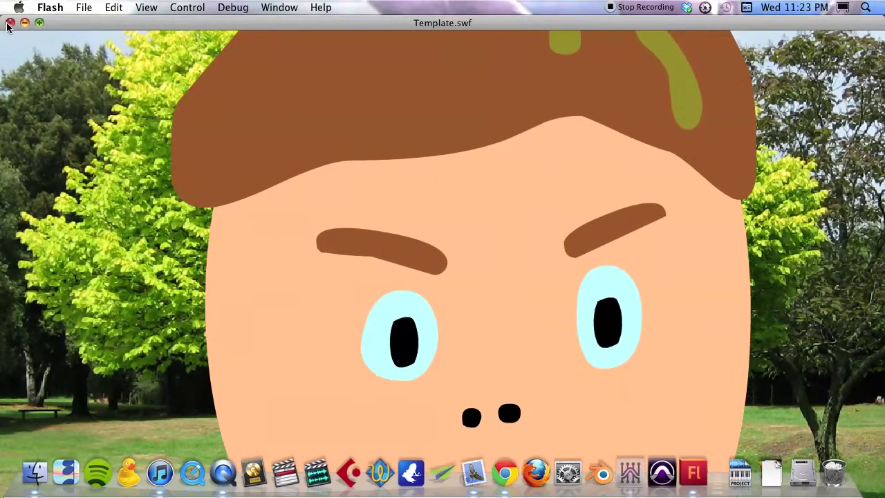
{"action": "left_click", "coordinate": [10, 23]}
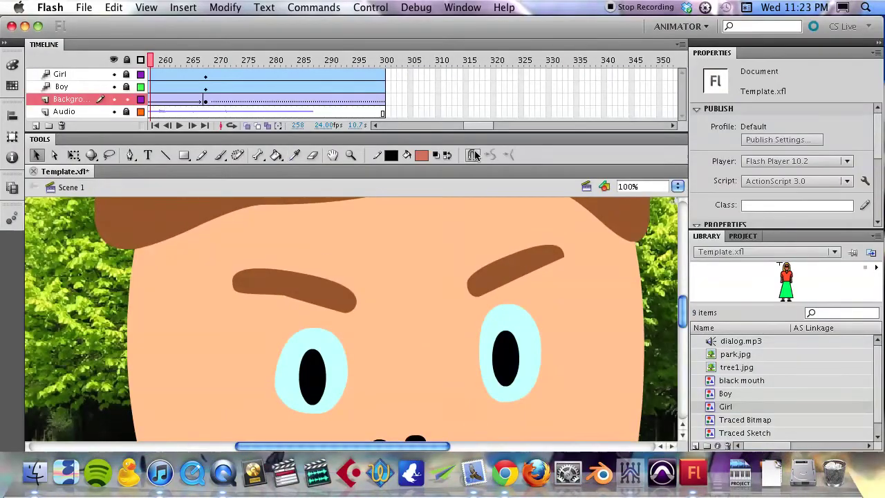
{"action": "left_click_drag", "start_coordinate": [474, 125], "coordinate": [366, 126]}
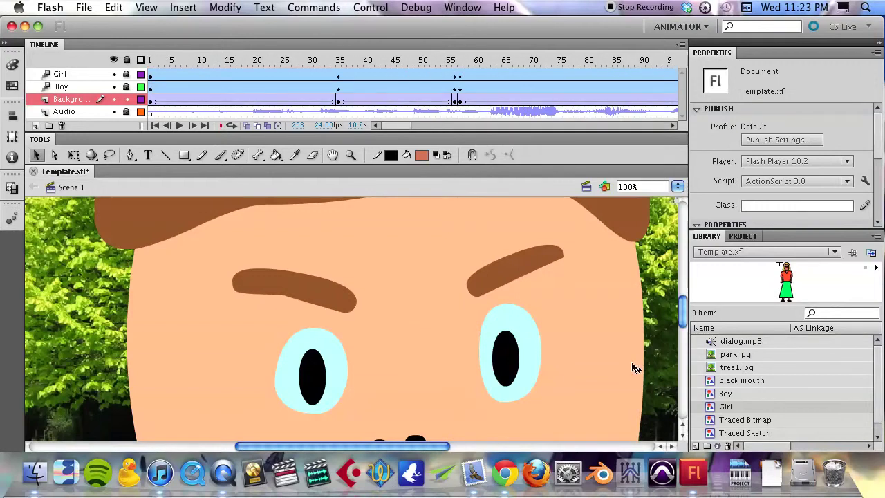
{"action": "double_click", "coordinate": [719, 394]}
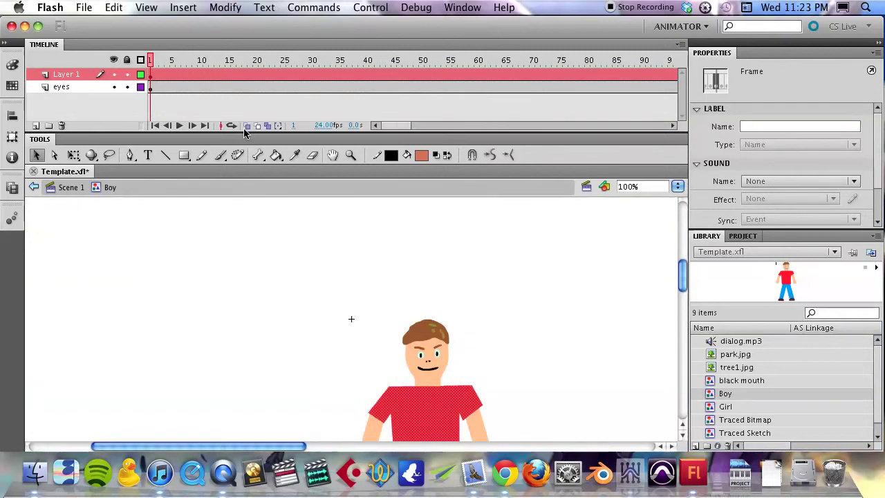
Add two layers above Layer 1 and eyes in Boy, naming them Audio and MouthShapes.
{"action": "left_click", "coordinate": [99, 115]}
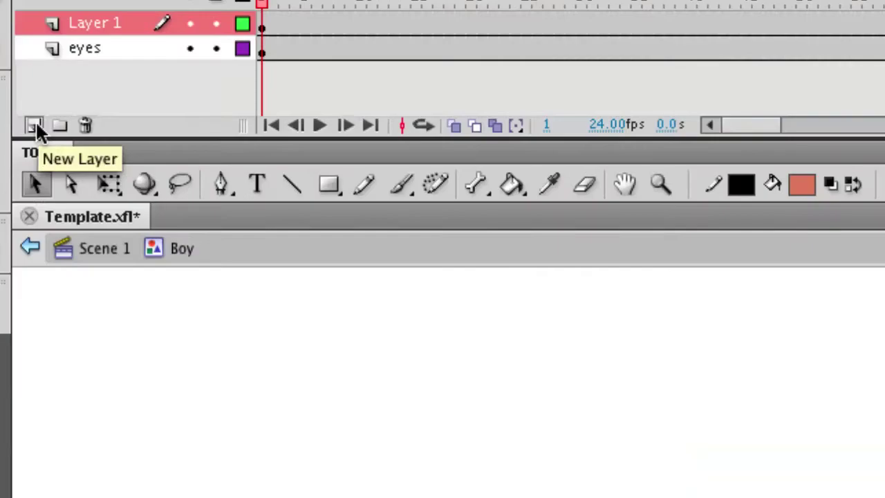
{"action": "left_click", "coordinate": [35, 125]}
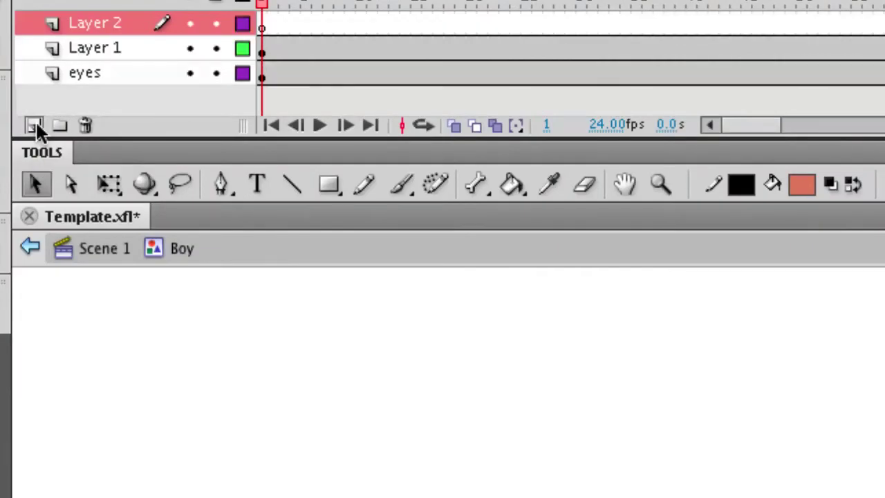
{"action": "left_click", "coordinate": [34, 125]}
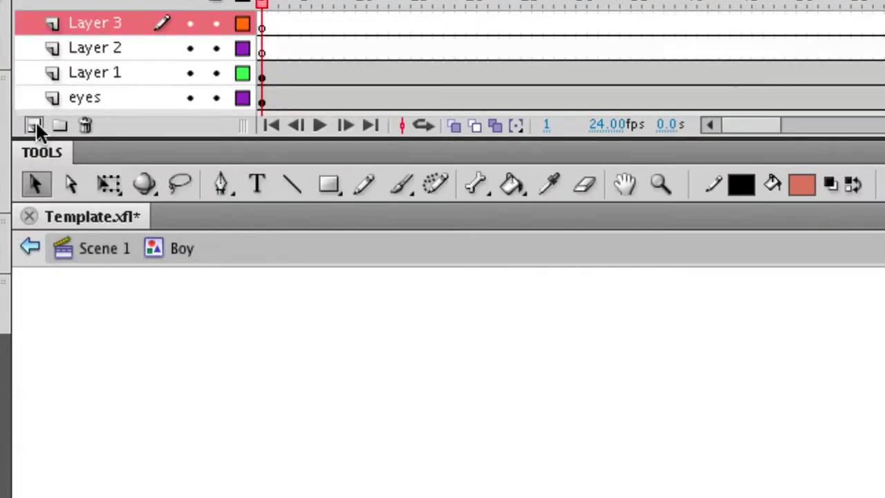
{"action": "double_click", "coordinate": [111, 48]}
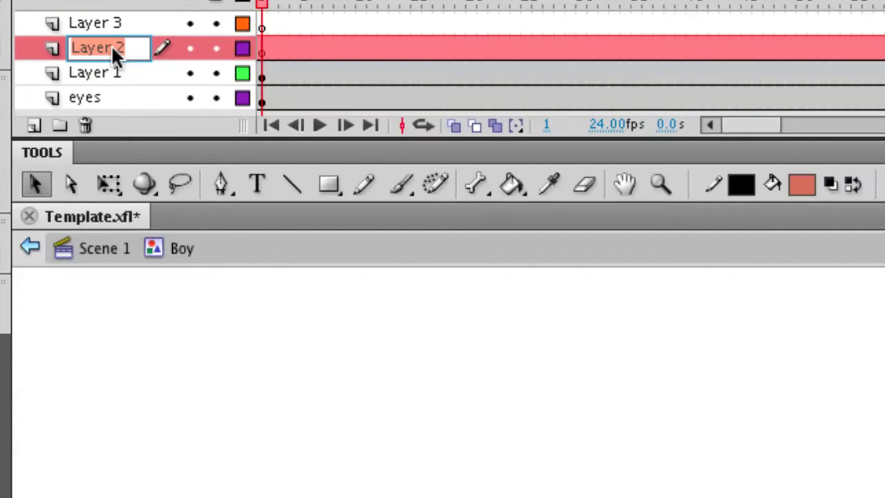
{"action": "type", "text": "Audio"}
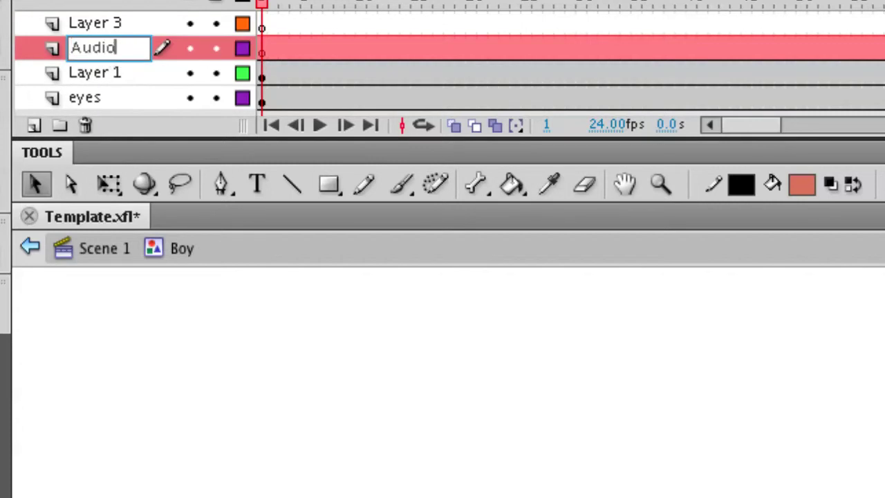
{"action": "left_click", "coordinate": [113, 22]}
{"action": "double_click", "coordinate": [113, 23]}
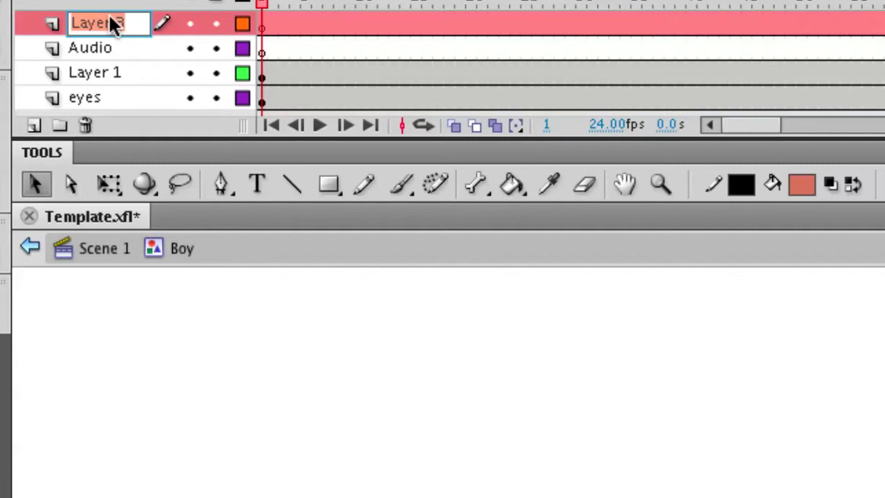
{"action": "type", "text": "M"}
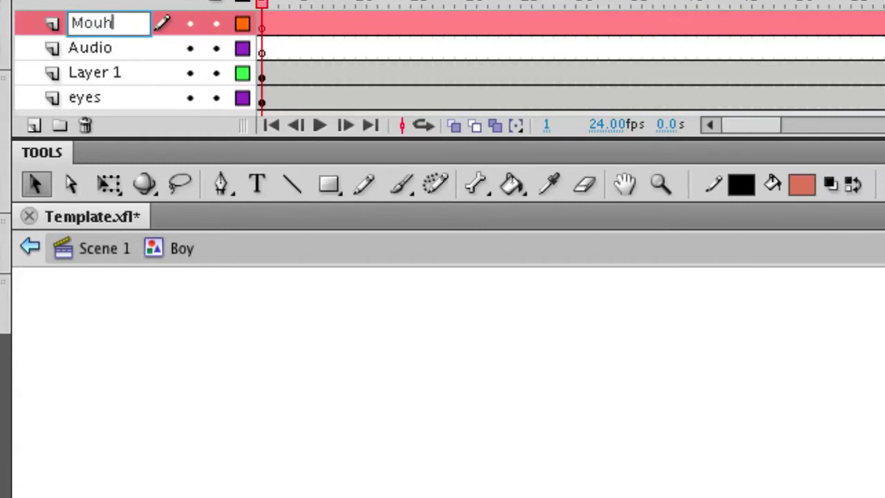
{"action": "type", "text": "outhShapes"}
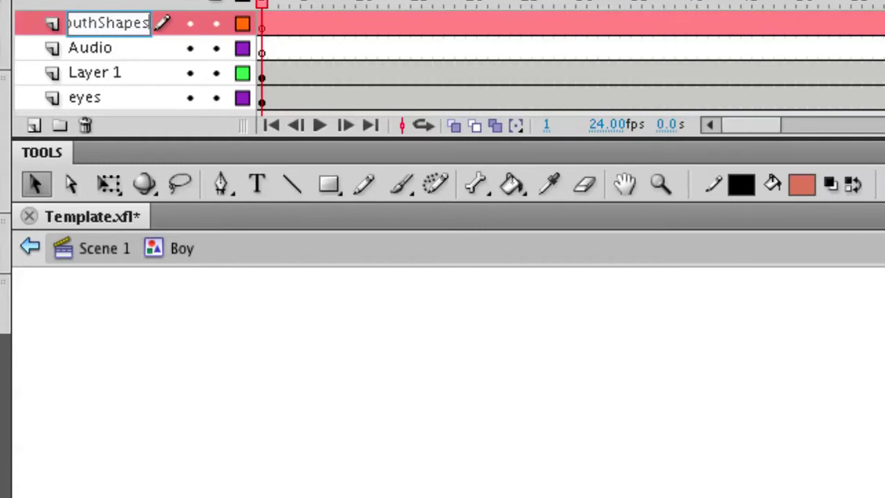
{"action": "key", "text": "Return"}
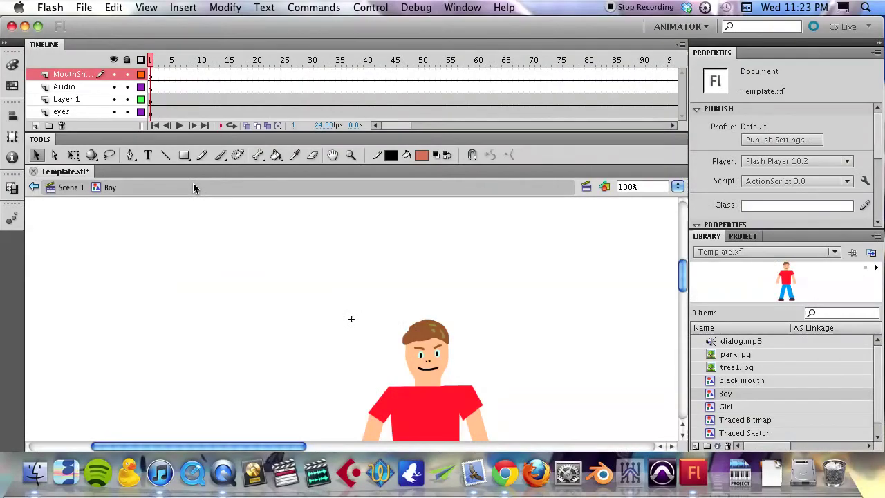
Copy the mouth-shape frames 1–31 inside the black mouth symbol.
{"action": "scroll", "coordinate": [783, 384], "scroll_direction": "down", "scroll_amount": 1}
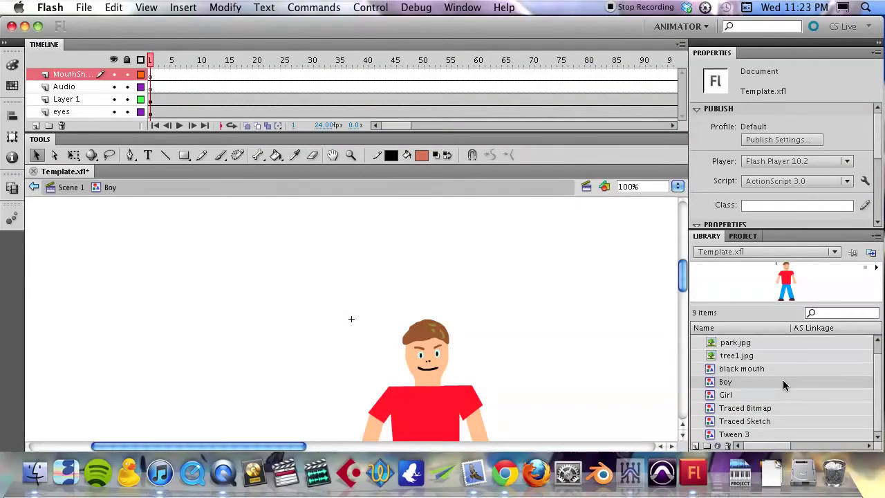
{"action": "double_click", "coordinate": [710, 371]}
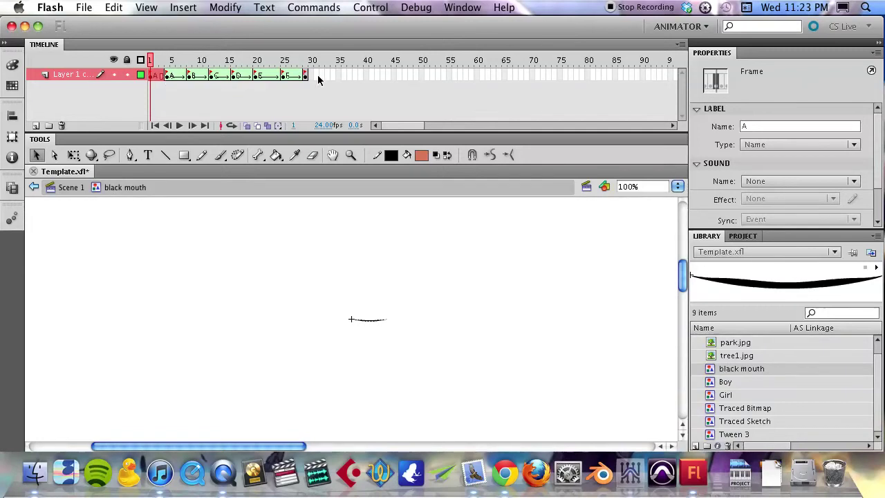
{"action": "left_click_drag", "start_coordinate": [315, 78], "coordinate": [150, 75]}
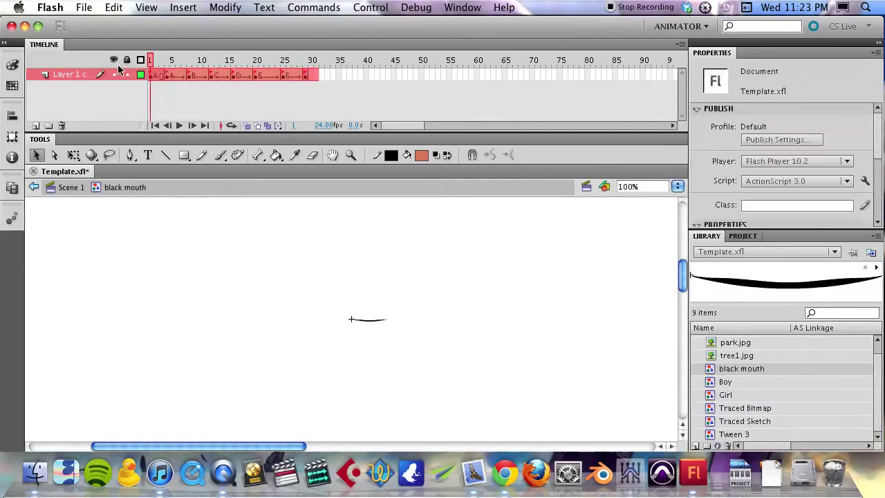
{"action": "right_click", "coordinate": [155, 78]}
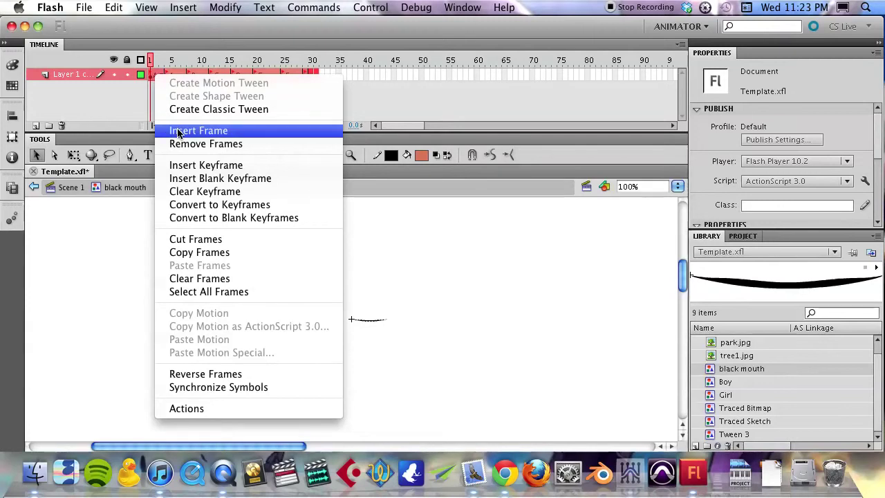
{"action": "left_click", "coordinate": [193, 252]}
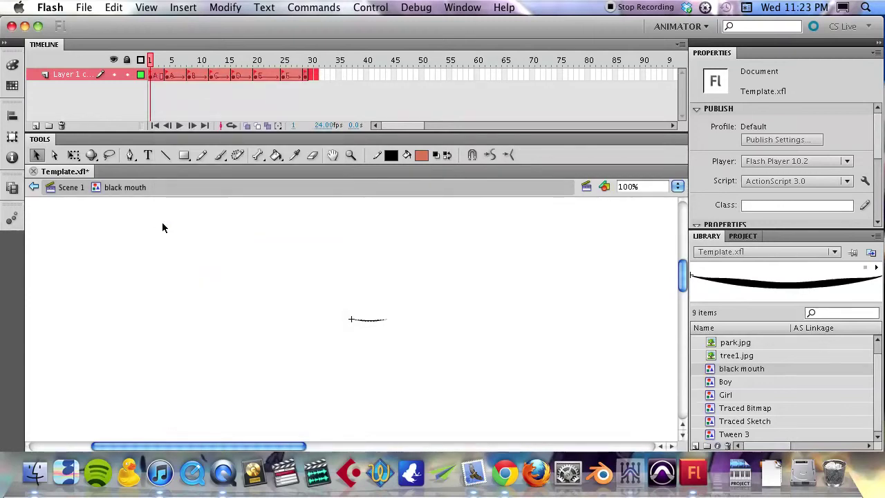
Paste the copied frames at frame 1 of the Boy's MouthShapes layer.
{"action": "left_click", "coordinate": [69, 194]}
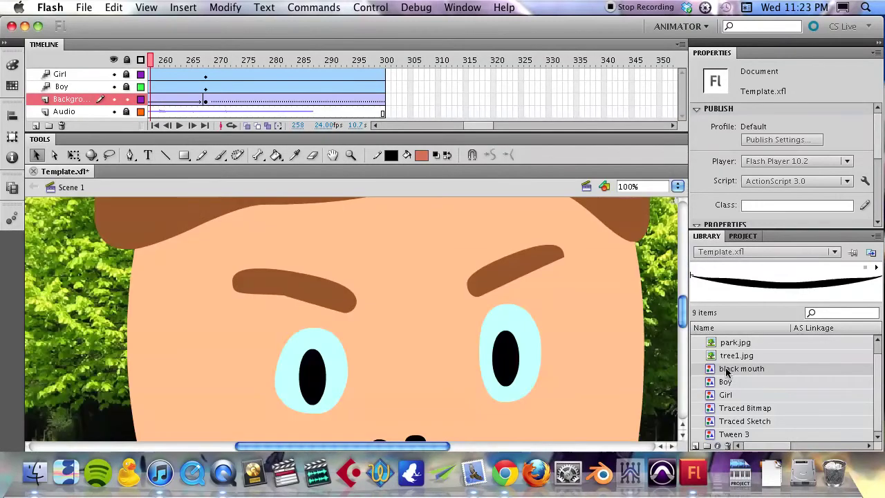
{"action": "double_click", "coordinate": [724, 382]}
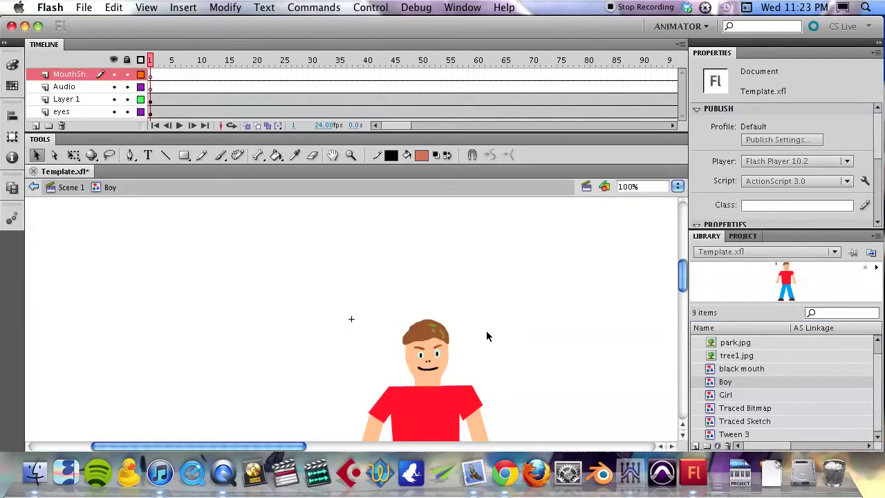
{"action": "left_click", "coordinate": [151, 76]}
{"action": "right_click", "coordinate": [150, 77]}
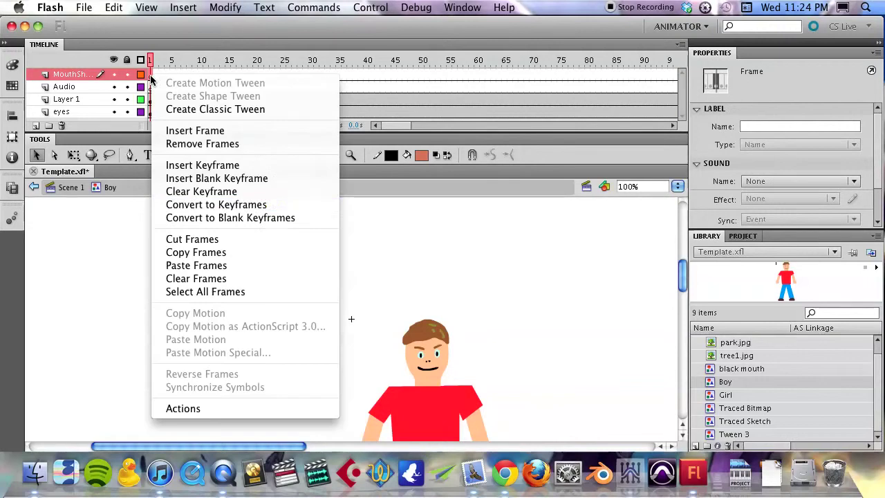
{"action": "left_click", "coordinate": [196, 266]}
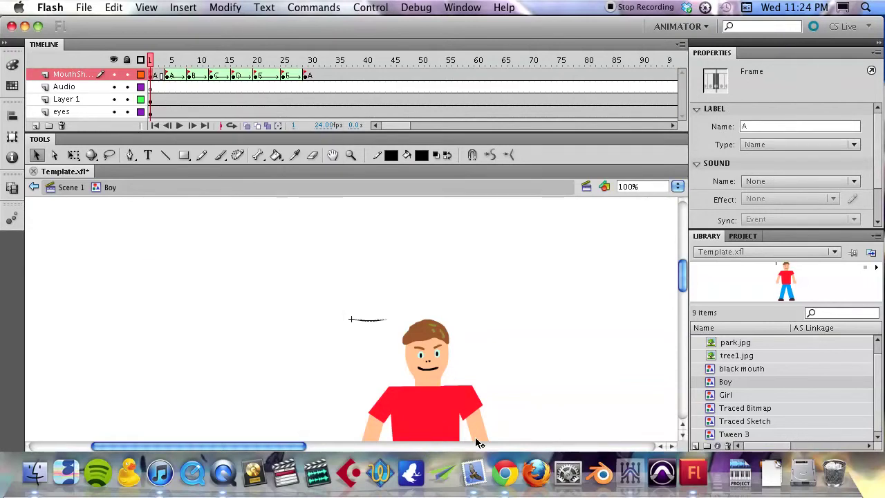
Delete the boy's drawn mouth line and move the pasted mouth to X 88.95, Y 70.25.
{"action": "left_click", "coordinate": [433, 370]}
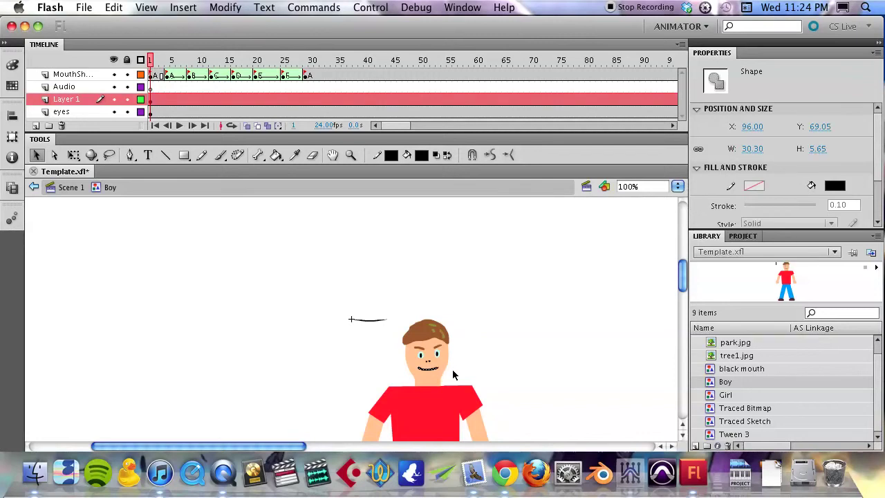
{"action": "key", "text": "Delete"}
{"action": "scroll", "coordinate": [451, 370], "scroll_direction": "up", "scroll_amount": 5}
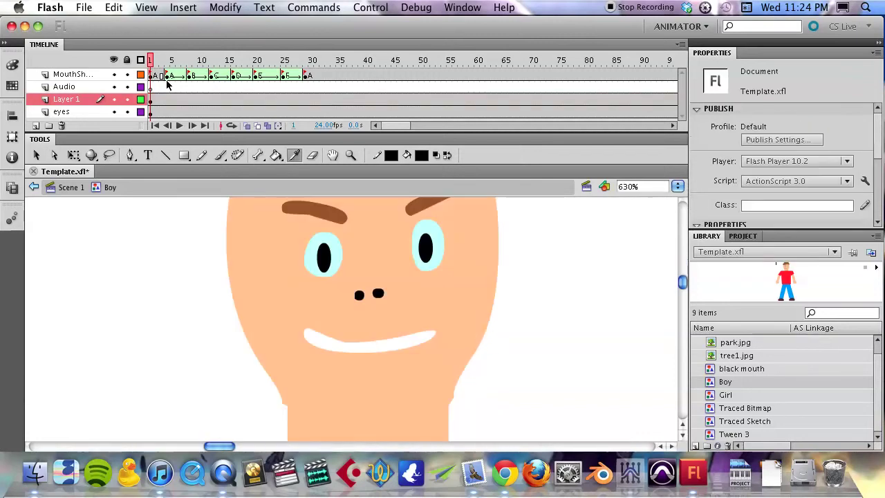
{"action": "left_click", "coordinate": [105, 74]}
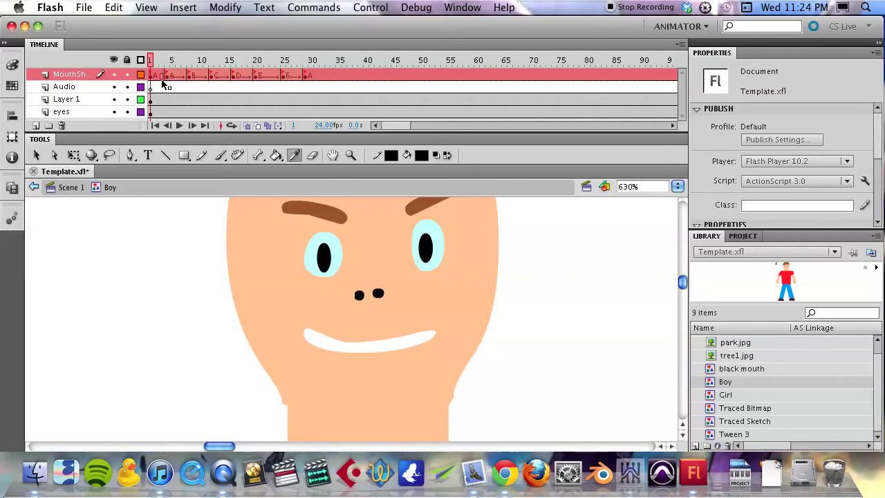
{"action": "key", "text": "z"}
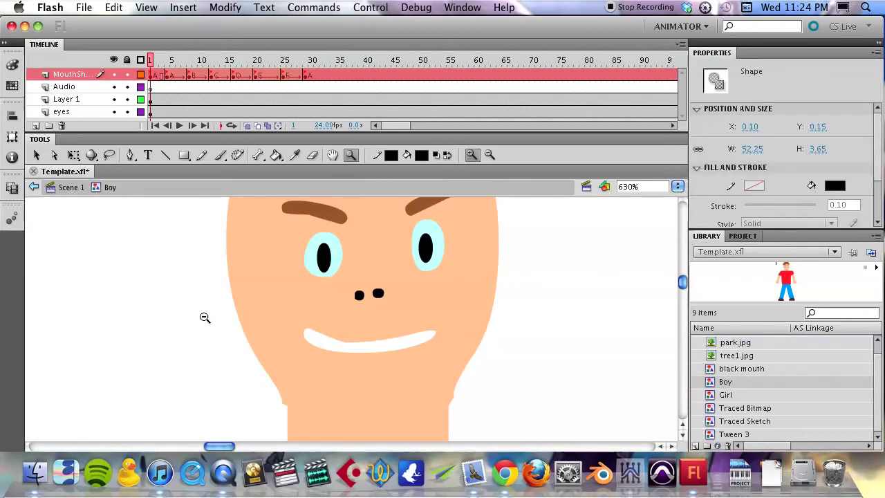
{"action": "left_click", "coordinate": [208, 315], "text": "alt"}
{"action": "left_click_drag", "start_coordinate": [213, 312], "coordinate": [308, 369]}
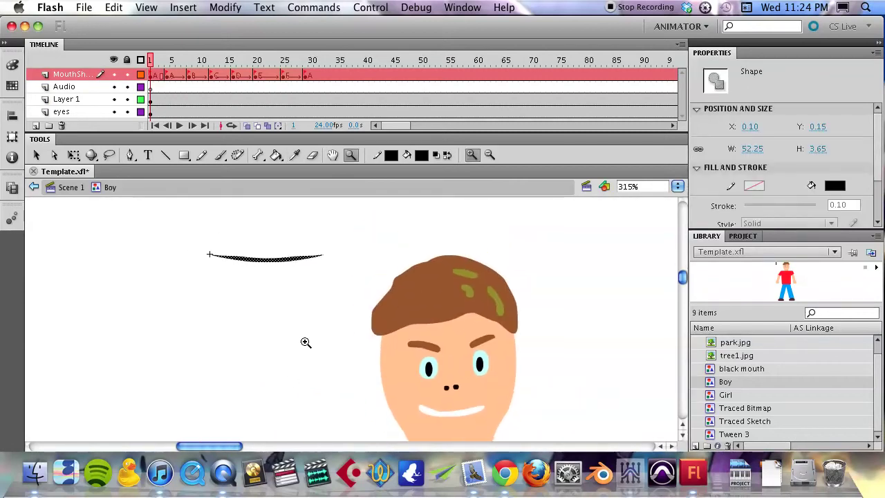
{"action": "key", "text": "v"}
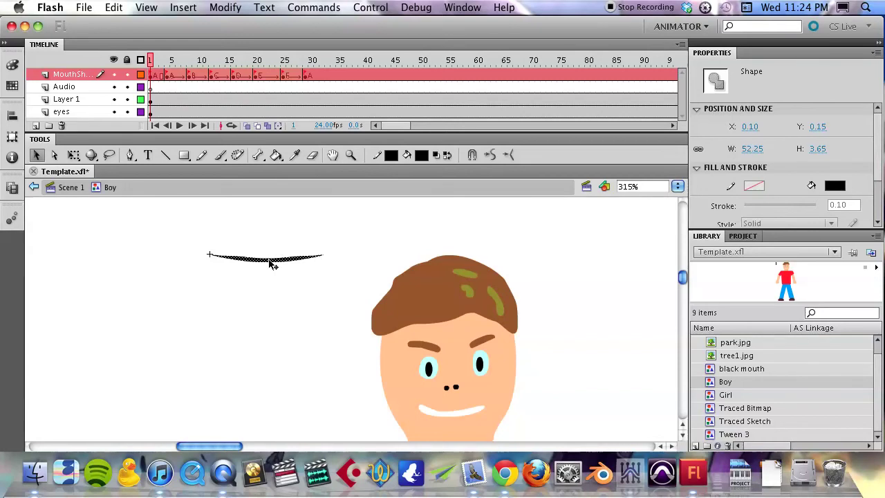
{"action": "mouse_move", "coordinate": [269, 262]}
{"action": "left_mouse_down"}
{"action": "mouse_move", "coordinate": [395, 322]}
{"action": "mouse_move", "coordinate": [462, 412]}
{"action": "mouse_move", "coordinate": [431, 413]}
{"action": "mouse_move", "coordinate": [467, 413]}
{"action": "left_mouse_up"}
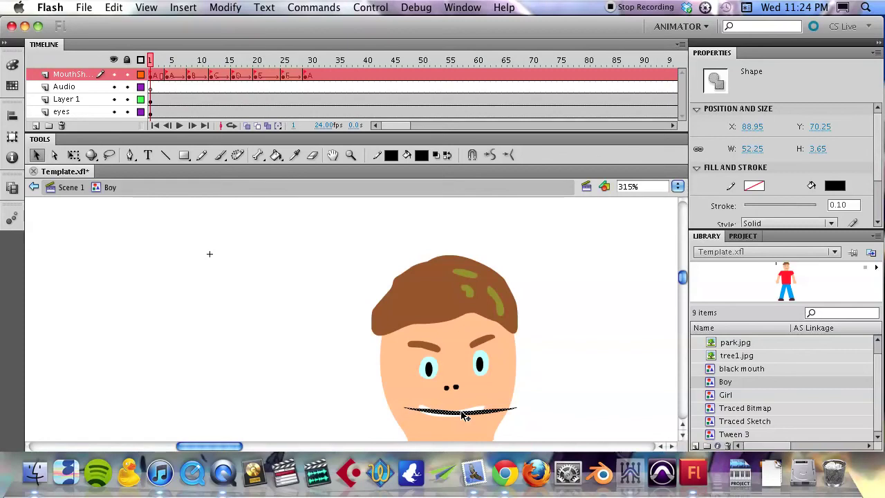